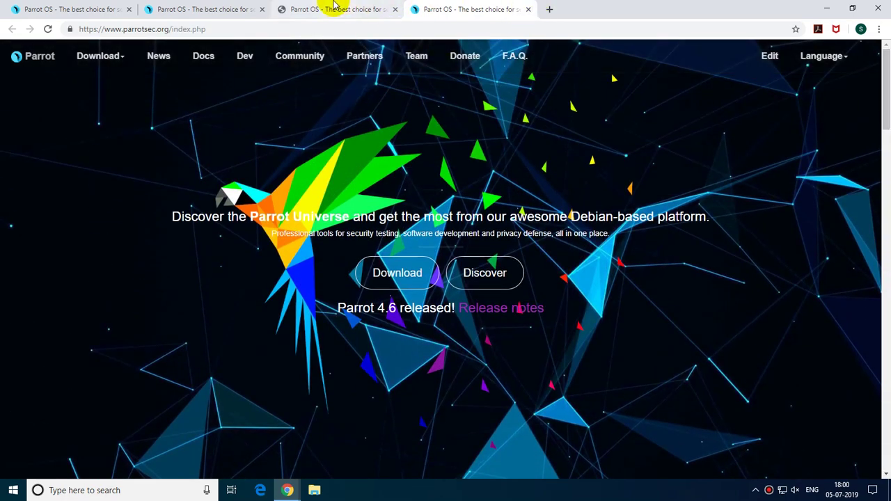
Review the Parrot OS download page and look through the other open Parrot tabs.
{"action": "left_click", "coordinate": [44, 9]}
{"action": "left_click_drag", "start_coordinate": [888, 111], "coordinate": [859, 73]}
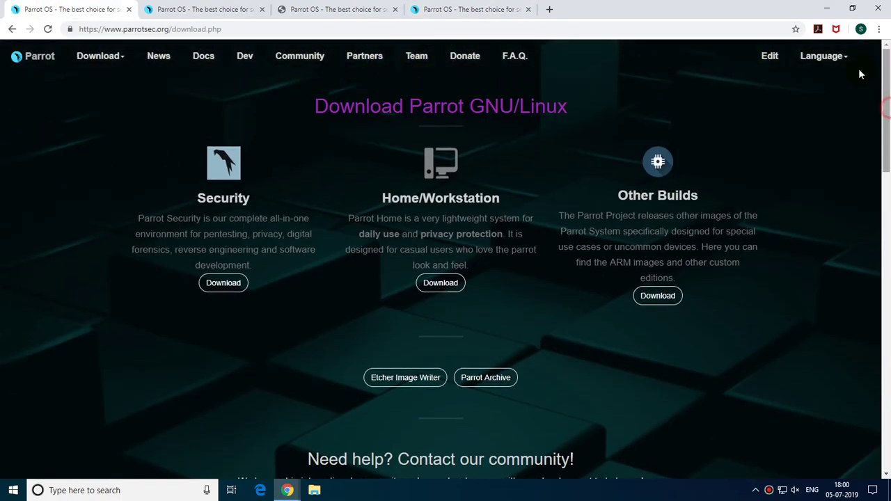
{"action": "left_click", "coordinate": [278, 8]}
{"action": "left_click", "coordinate": [222, 7]}
View the Parrot desktop screenshot (desktop.jpg) in its own tab and close that tab.
{"action": "left_click_drag", "start_coordinate": [887, 170], "coordinate": [886, 76]}
{"action": "right_click", "coordinate": [572, 176]}
{"action": "left_click", "coordinate": [601, 182]}
{"action": "left_click", "coordinate": [369, 9]}
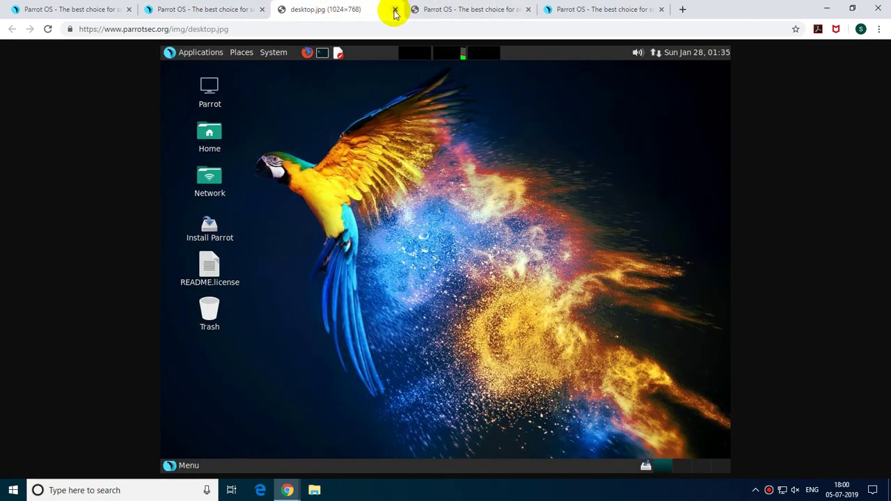
{"action": "left_click", "coordinate": [394, 9]}
From the third Parrot page, view a linked item in a separate tab, close it and return to the Parrot home page.
{"action": "left_click", "coordinate": [339, 9]}
{"action": "mouse_move", "coordinate": [889, 154]}
{"action": "left_mouse_down"}
{"action": "mouse_move", "coordinate": [889, 421]}
{"action": "mouse_move", "coordinate": [889, 154]}
{"action": "left_mouse_up"}
{"action": "right_click", "coordinate": [631, 244]}
{"action": "left_click", "coordinate": [658, 251]}
{"action": "left_click", "coordinate": [456, 10]}
{"action": "left_click", "coordinate": [527, 12]}
{"action": "left_click", "coordinate": [517, 10]}
Examine the screenshot gallery near the end of the Parrot home page.
{"action": "left_click_drag", "start_coordinate": [889, 84], "coordinate": [889, 445]}
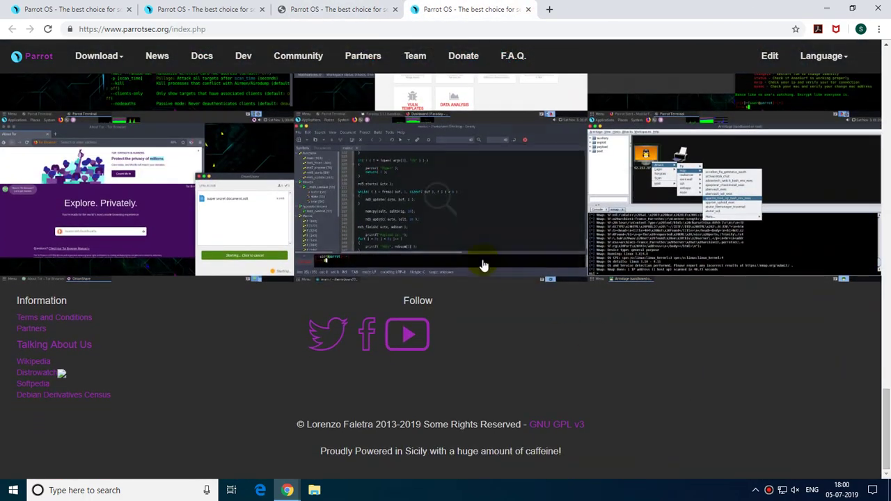
{"action": "right_click", "coordinate": [451, 223]}
{"action": "left_click", "coordinate": [724, 363]}
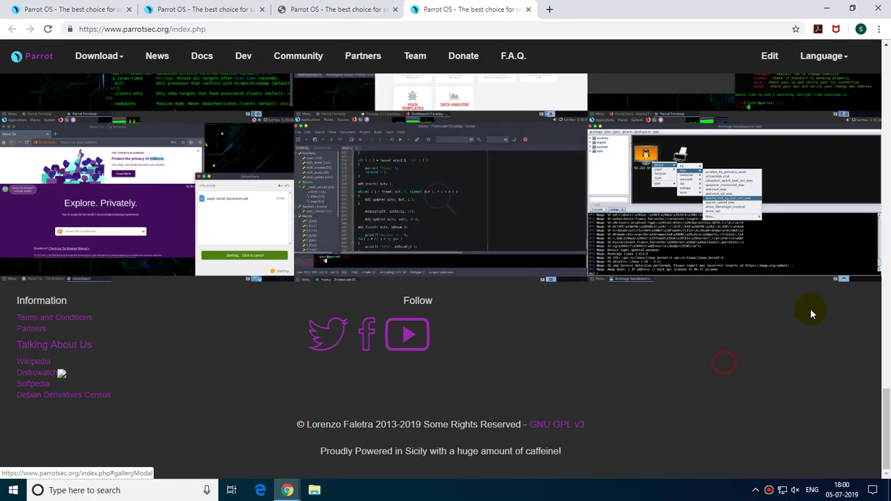
{"action": "right_click", "coordinate": [564, 194]}
{"action": "left_click", "coordinate": [815, 368]}
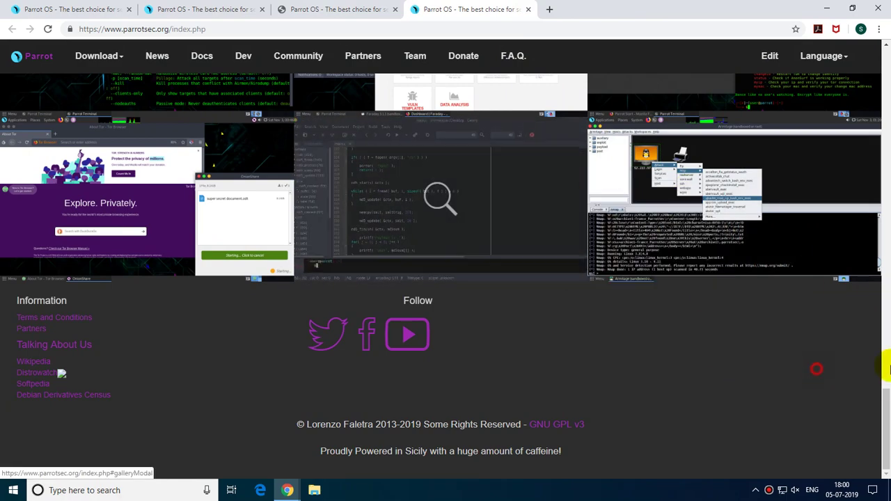
Review the Project Goals section and return to the beginning of the Parrot home page.
{"action": "left_click_drag", "start_coordinate": [885, 358], "coordinate": [887, 197]}
{"action": "right_click", "coordinate": [439, 153]}
{"action": "left_click", "coordinate": [552, 133]}
{"action": "right_click", "coordinate": [552, 130]}
{"action": "left_click", "coordinate": [806, 151]}
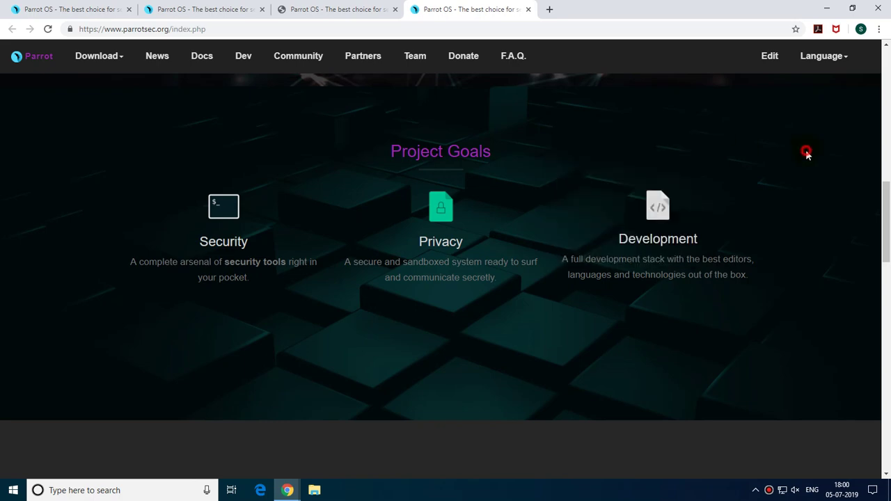
{"action": "scroll", "coordinate": [818, 242], "scroll_direction": "up", "scroll_amount": 10}
{"action": "right_click", "coordinate": [443, 216]}
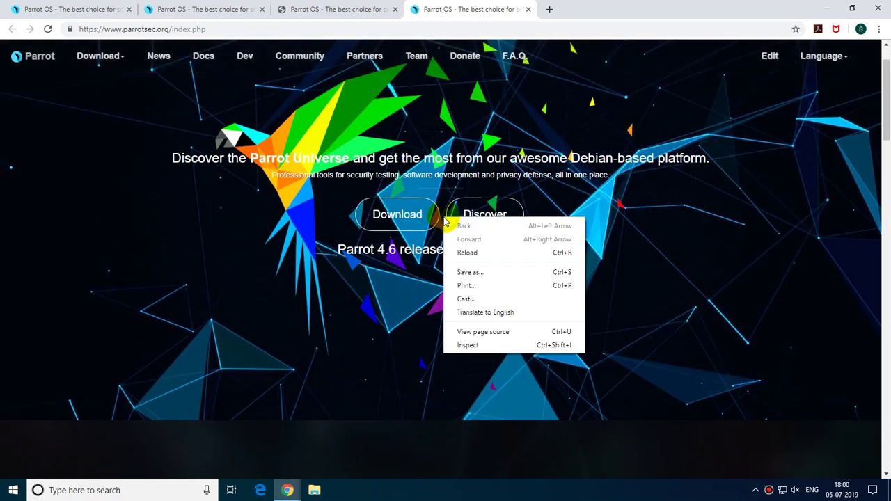
{"action": "right_click", "coordinate": [805, 238]}
{"action": "left_click", "coordinate": [643, 198]}
{"action": "scroll", "coordinate": [642, 198], "scroll_direction": "up", "scroll_amount": 1}
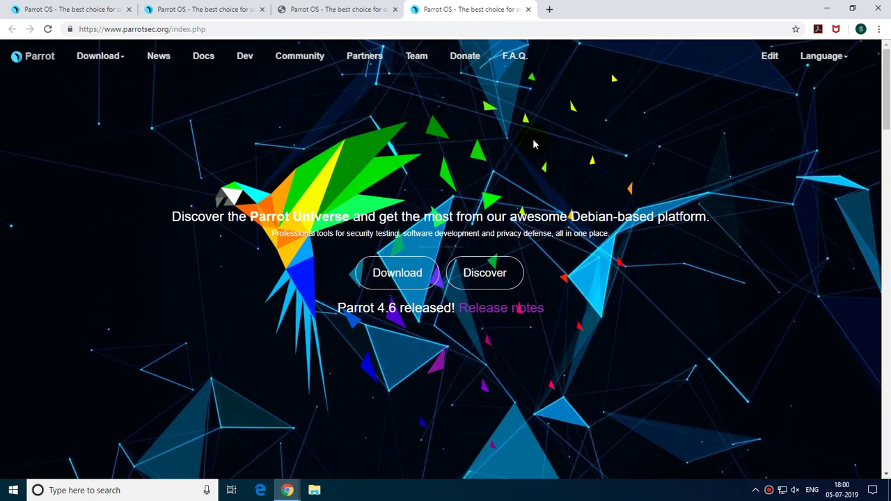
Minimize the browser and launch rufus-3.5 from the desktop, allowing it to run.
{"action": "left_click", "coordinate": [830, 9]}
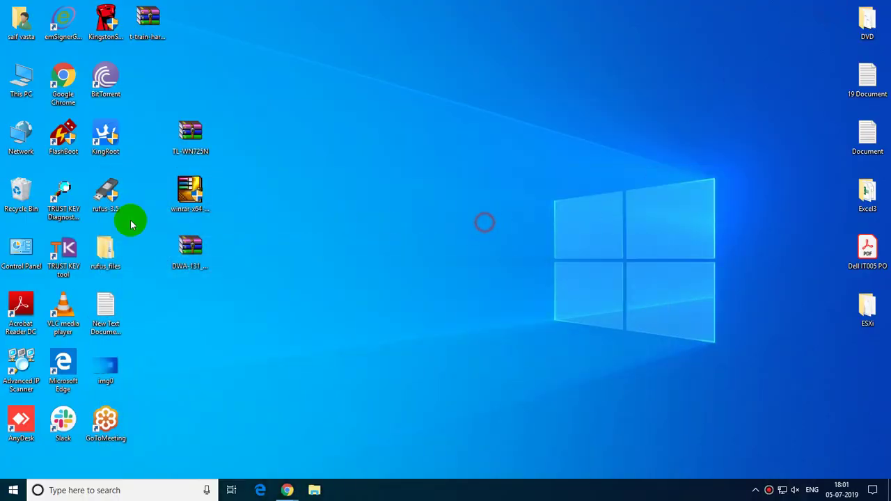
{"action": "double_click", "coordinate": [97, 188]}
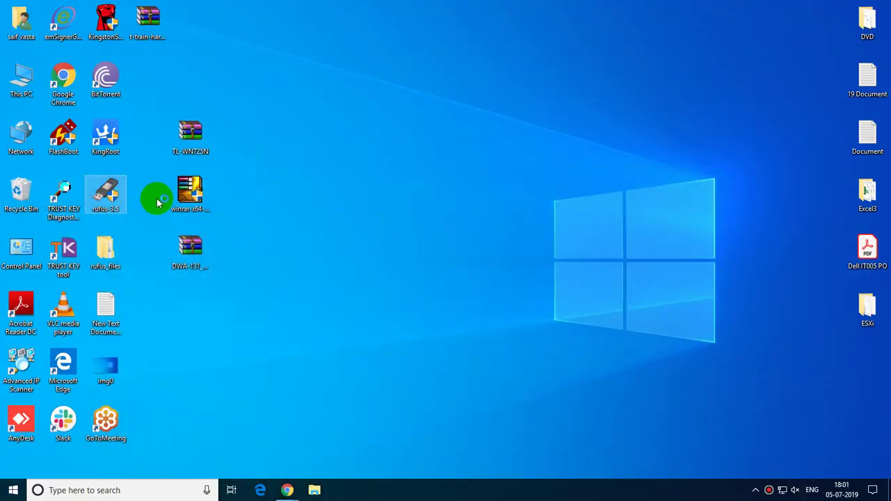
{"action": "left_click", "coordinate": [522, 328]}
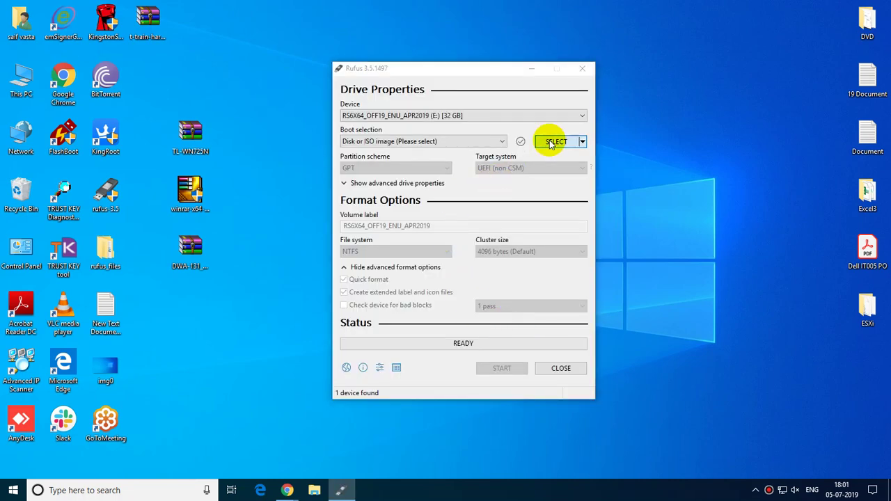
Browse for a boot image, pick Parrot-home-4.6_amd64 and inspect the file's security, details and general properties.
{"action": "left_click", "coordinate": [554, 142]}
{"action": "left_click", "coordinate": [522, 191]}
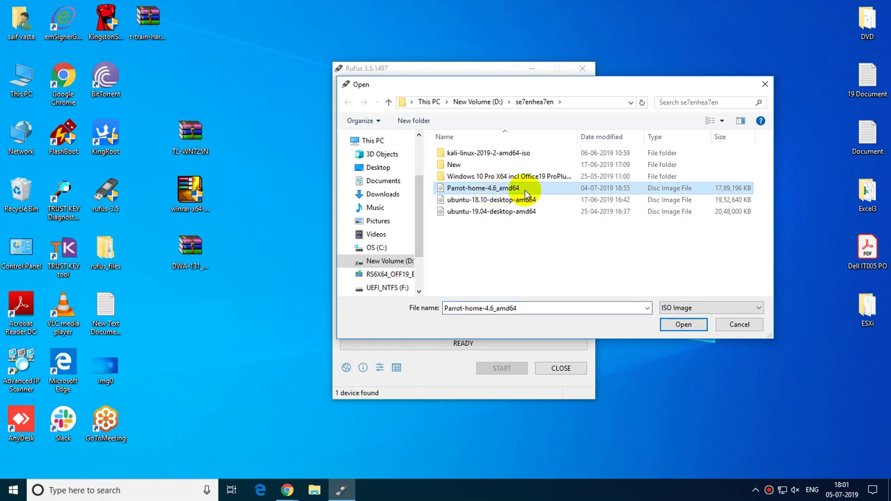
{"action": "right_click", "coordinate": [524, 194]}
{"action": "key", "text": "Escape"}
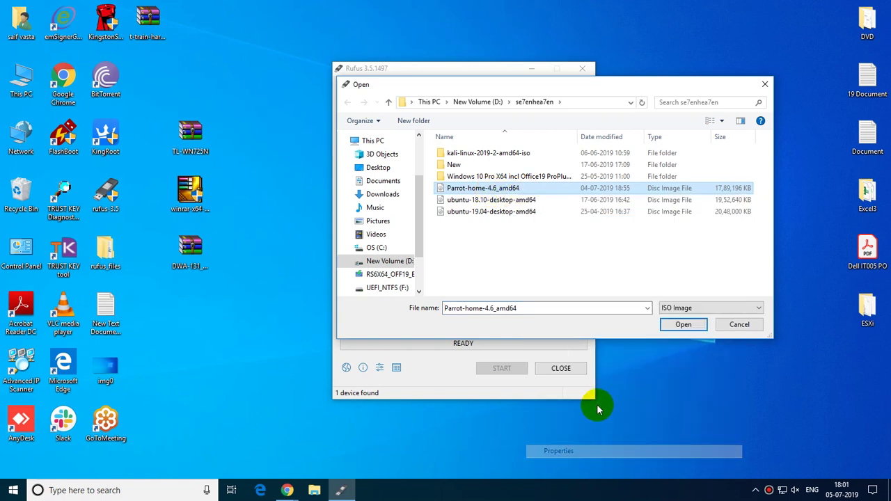
{"action": "left_click", "coordinate": [571, 215]}
{"action": "left_click", "coordinate": [597, 215]}
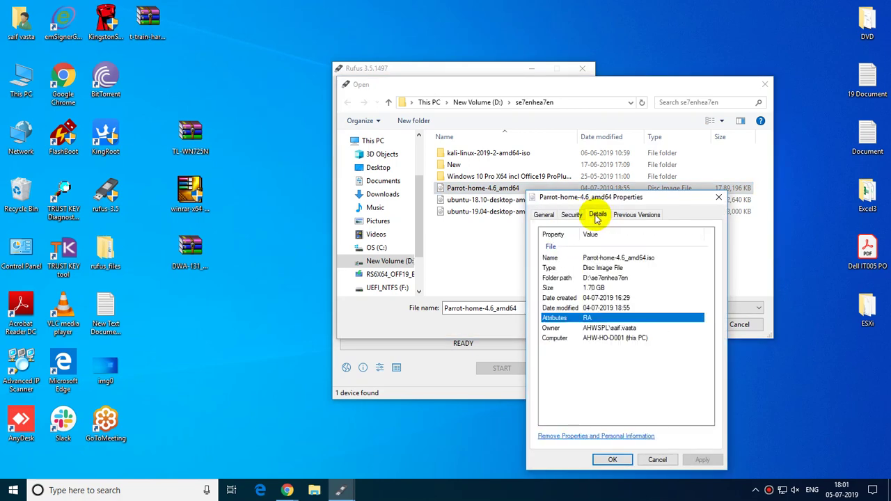
{"action": "left_click", "coordinate": [543, 215]}
{"action": "key", "text": "Escape"}
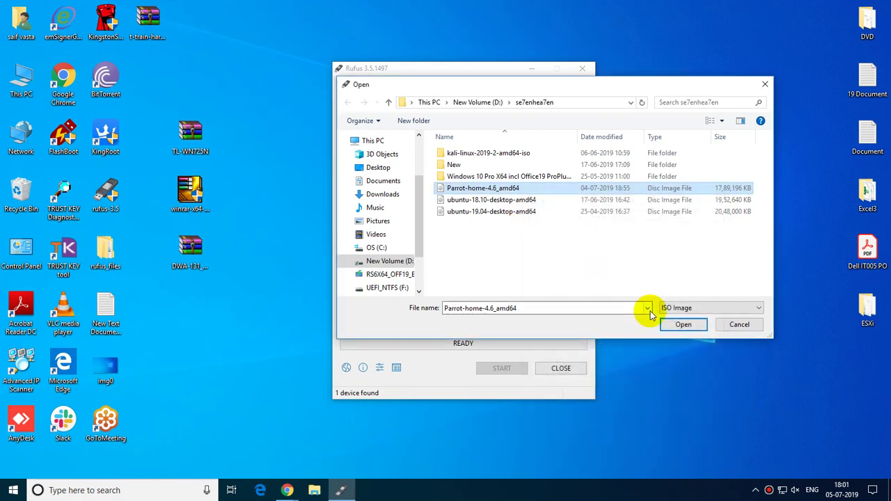
Load the Parrot-home-4.6_amd64 image as the boot selection and move the Rufus window towards the desktop's upper edge.
{"action": "left_click", "coordinate": [678, 437]}
{"action": "left_click", "coordinate": [424, 252]}
{"action": "left_click", "coordinate": [426, 255]}
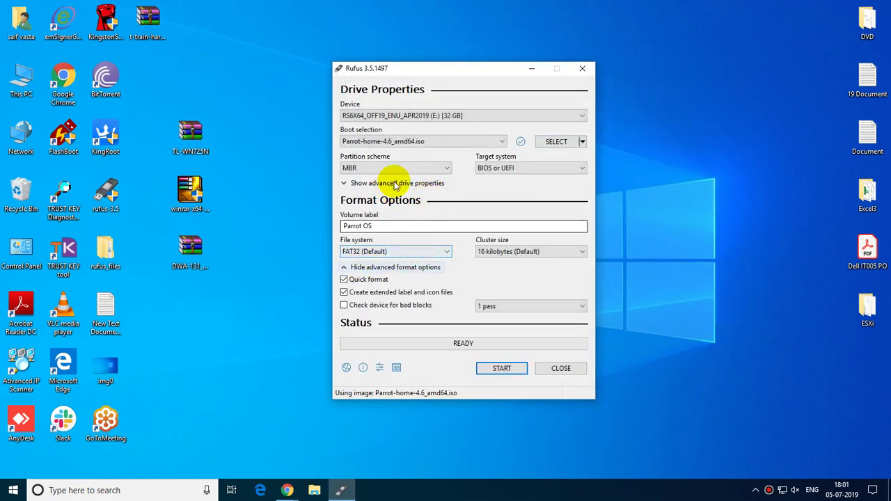
{"action": "left_click_drag", "start_coordinate": [427, 68], "coordinate": [312, 13]}
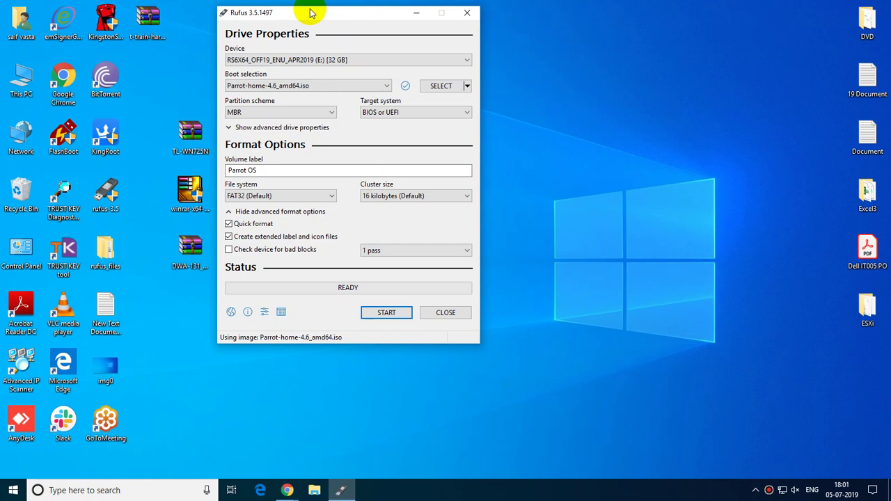
Keep the MBR partition scheme and expand the advanced drive properties.
{"action": "left_click", "coordinate": [322, 87]}
{"action": "left_click", "coordinate": [323, 86]}
{"action": "left_click", "coordinate": [313, 112]}
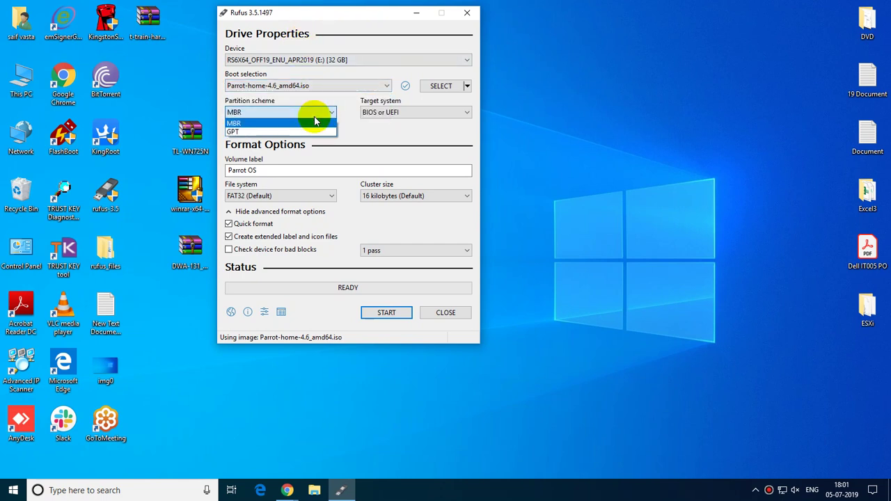
{"action": "left_click", "coordinate": [312, 119]}
{"action": "left_click", "coordinate": [309, 127]}
{"action": "left_click", "coordinate": [312, 127]}
{"action": "left_click", "coordinate": [309, 128]}
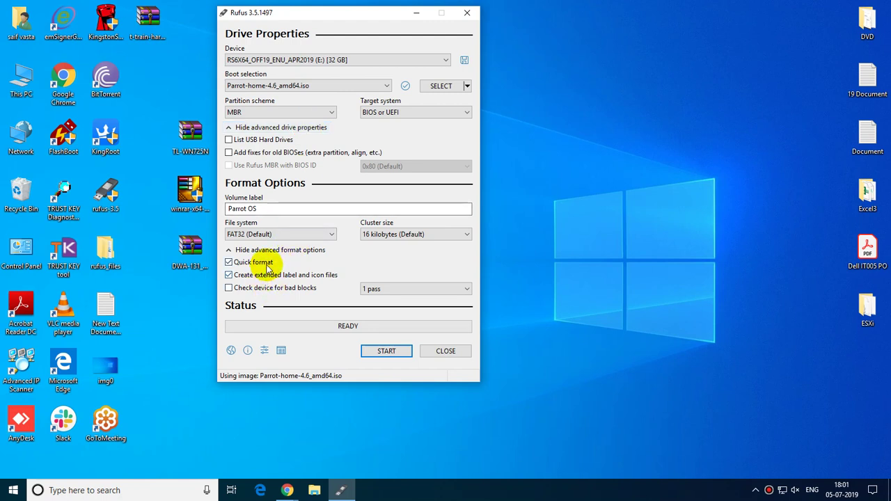
Check the file system and cluster size choices, keeping FAT32 and 16 kilobytes.
{"action": "left_click", "coordinate": [312, 235]}
{"action": "left_click", "coordinate": [313, 245]}
{"action": "left_click", "coordinate": [401, 236]}
{"action": "left_click", "coordinate": [400, 234]}
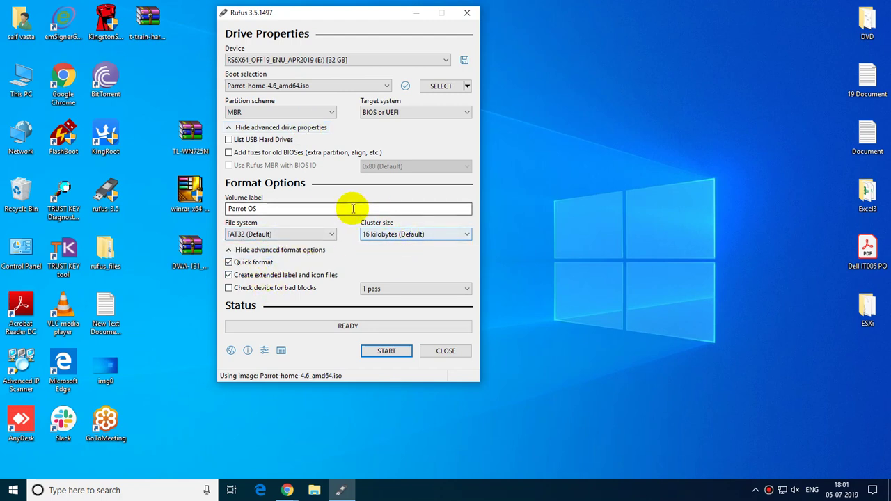
Check the image source options, enable listing of USB hard drives and open the log window.
{"action": "left_click", "coordinate": [467, 85]}
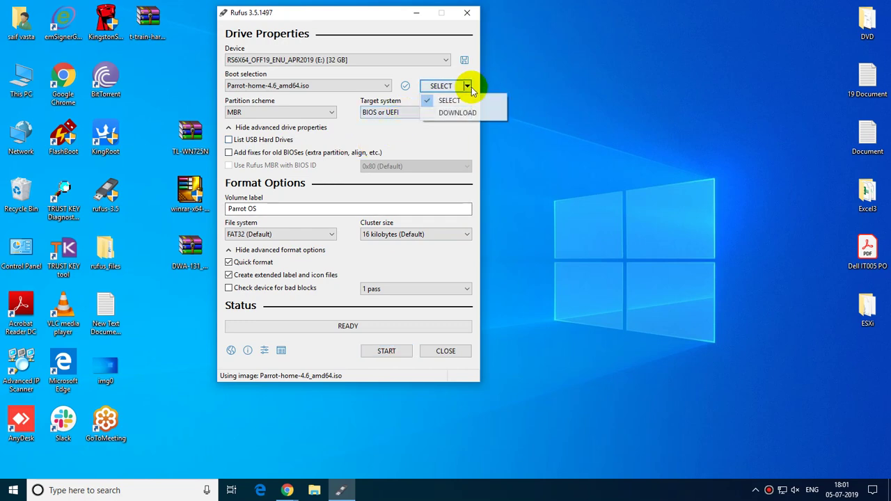
{"action": "left_click", "coordinate": [409, 143]}
{"action": "left_click", "coordinate": [282, 350]}
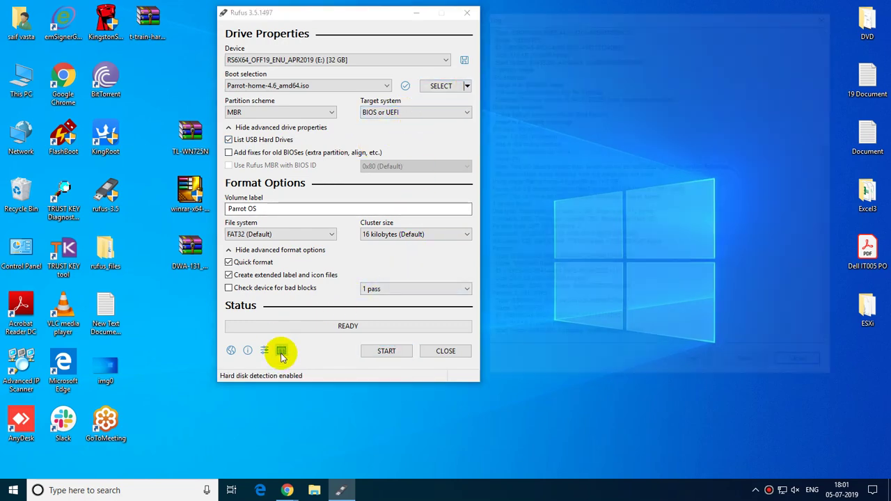
Check for Rufus updates and review the update policy settings.
{"action": "left_click", "coordinate": [264, 350]}
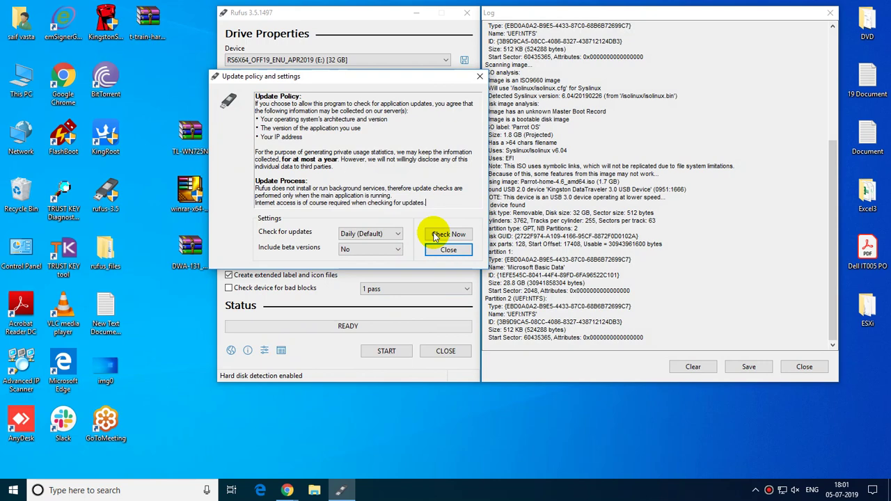
{"action": "left_click", "coordinate": [438, 235]}
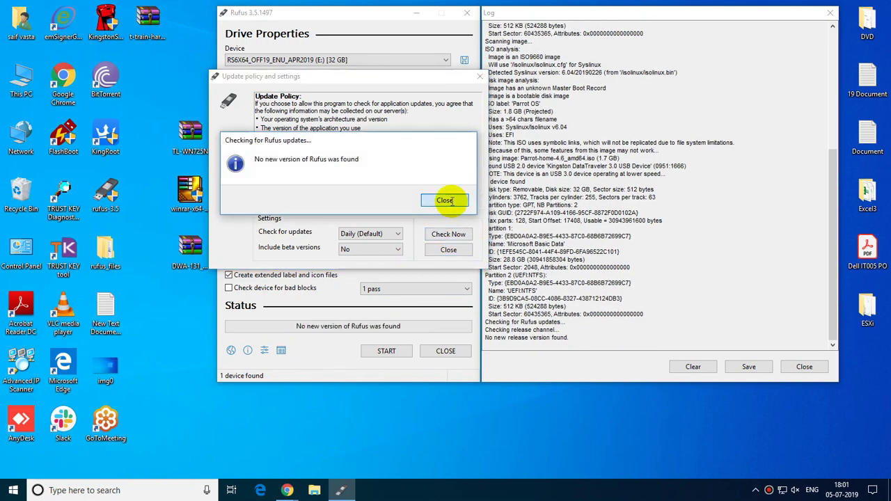
{"action": "left_click", "coordinate": [446, 199]}
{"action": "left_click", "coordinate": [448, 249]}
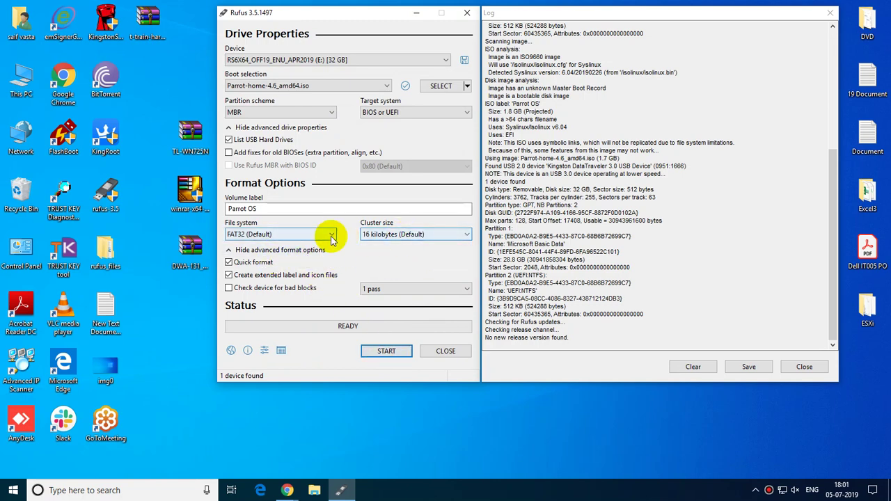
{"action": "left_click", "coordinate": [263, 351]}
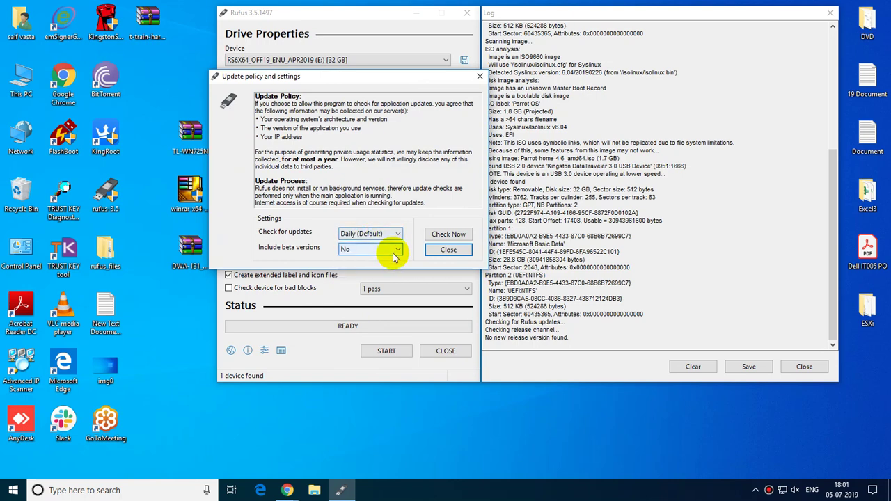
{"action": "left_click", "coordinate": [448, 250]}
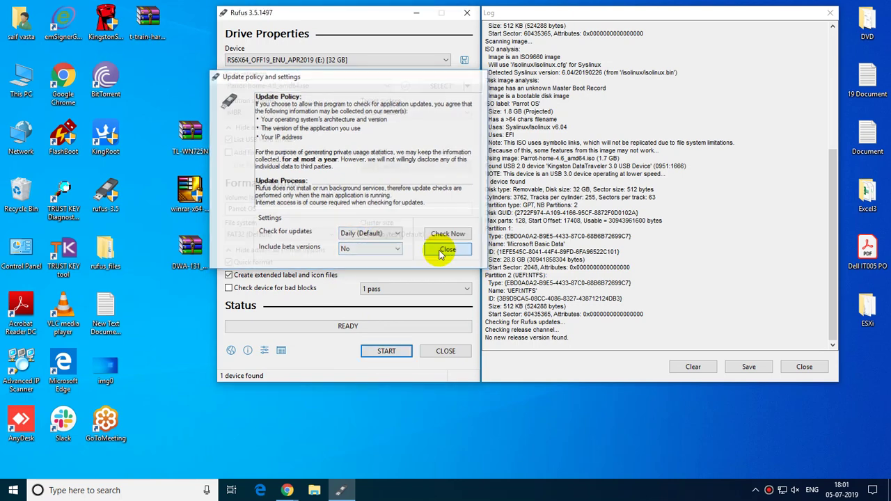
Read the About information for Rufus and turn off listing of USB hard drives.
{"action": "left_click", "coordinate": [248, 351]}
{"action": "scroll", "coordinate": [480, 209], "scroll_direction": "down", "scroll_amount": 10}
{"action": "left_click", "coordinate": [464, 295]}
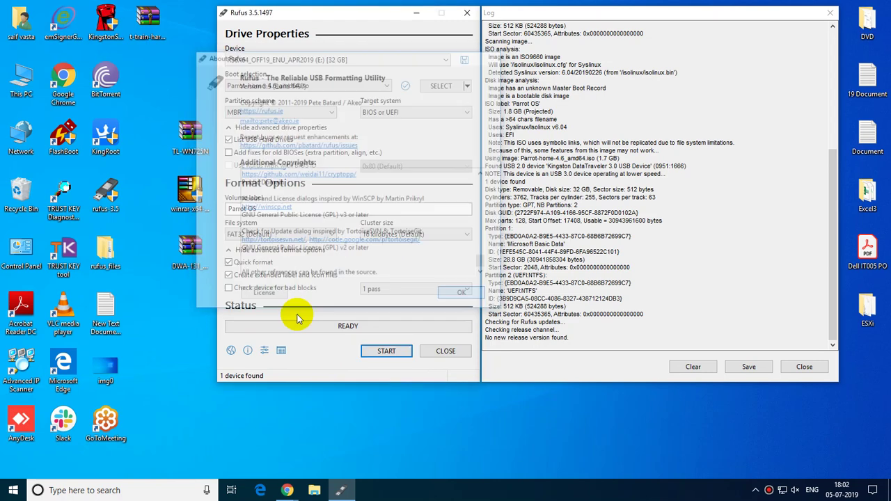
{"action": "left_click", "coordinate": [230, 352]}
{"action": "key", "text": "alt+f"}
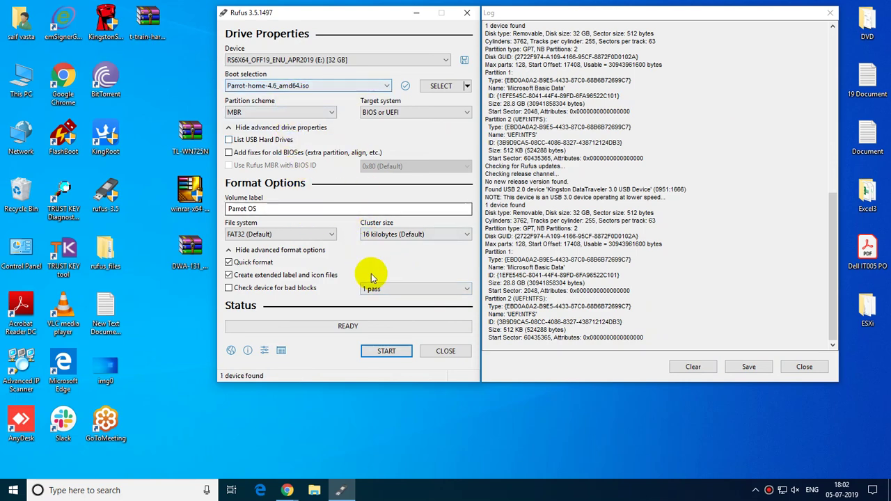
Start writing the Parrot image to the USB drive in DD Image mode, accepting the Syslinux download and the erasure of all data.
{"action": "left_click", "coordinate": [387, 352]}
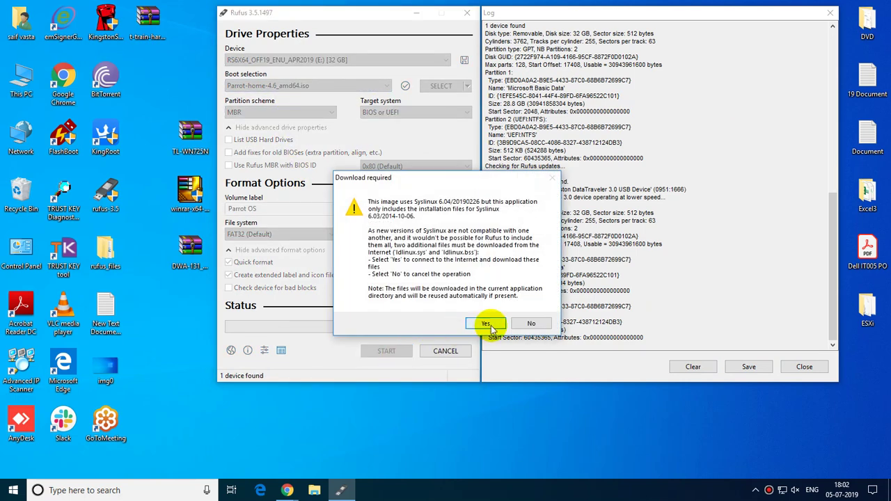
{"action": "left_click", "coordinate": [486, 322]}
{"action": "left_click", "coordinate": [278, 245]}
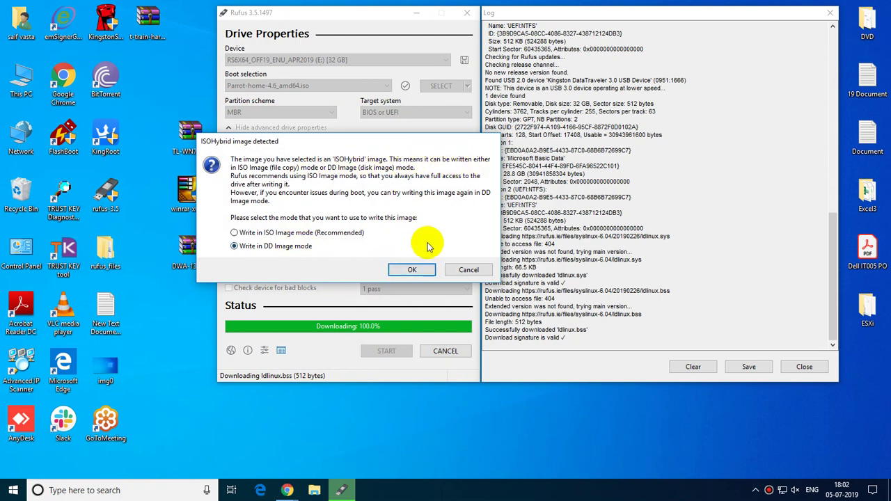
{"action": "left_click", "coordinate": [408, 271]}
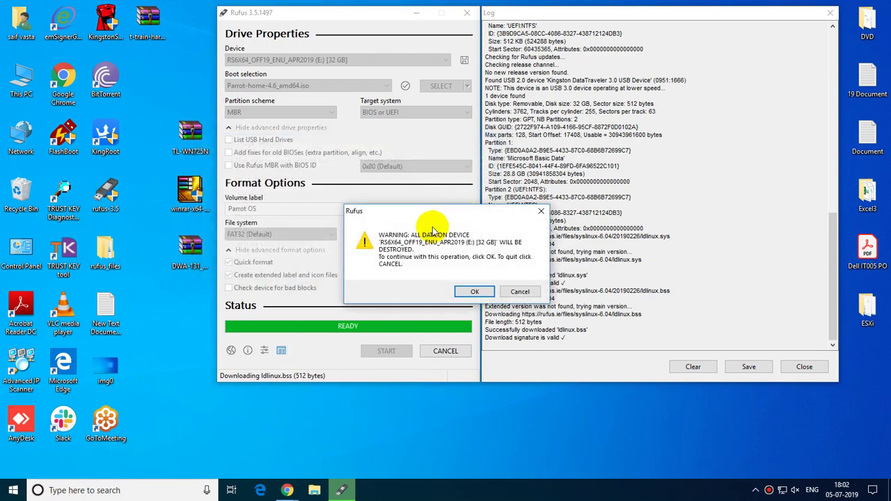
{"action": "left_click", "coordinate": [473, 291]}
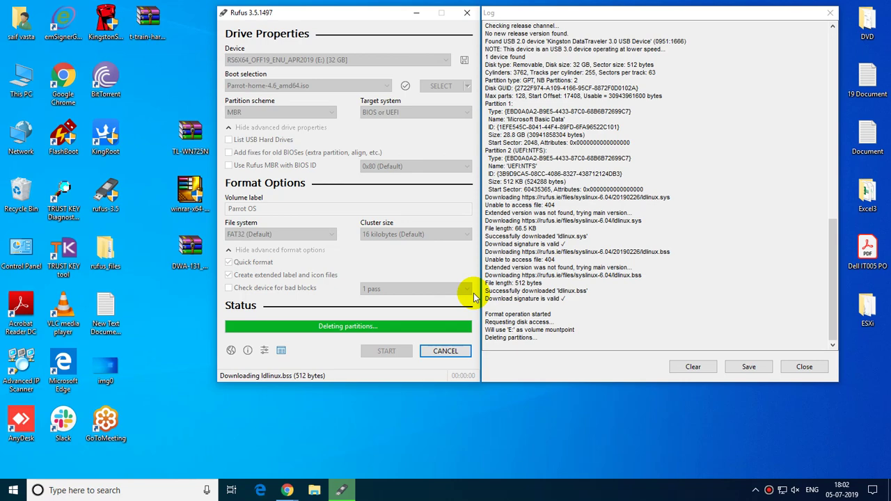
Look at This PC while the image is being written and close the window.
{"action": "left_click", "coordinate": [31, 61]}
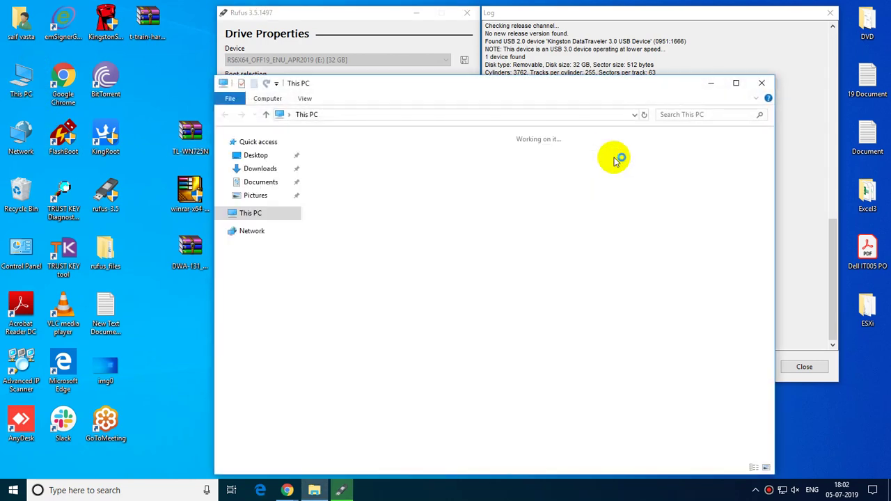
{"action": "left_click", "coordinate": [762, 83]}
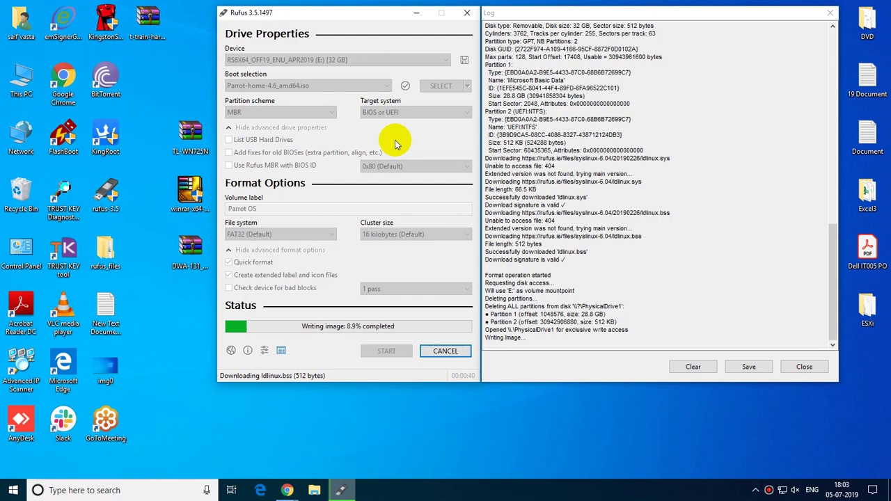
Name the new desktop text file "How To Download Install Parrot Linux" and open it.
{"action": "left_click", "coordinate": [571, 436]}
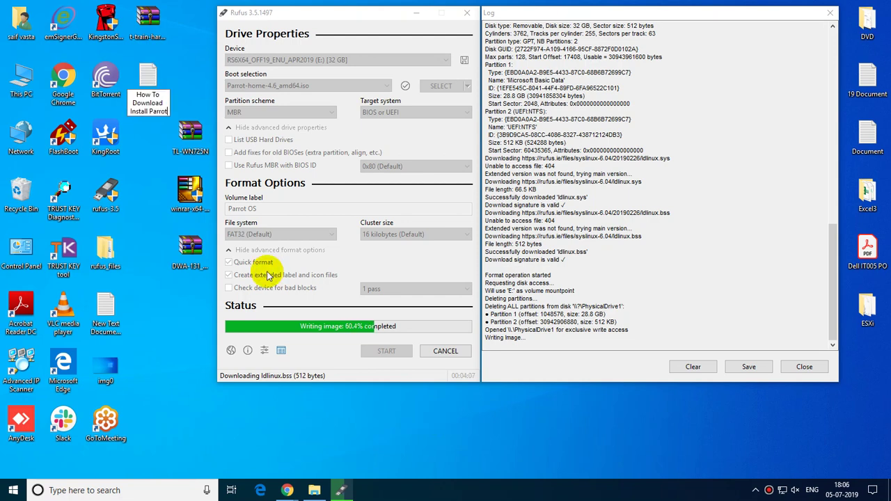
{"action": "type", "text": "Linux"}
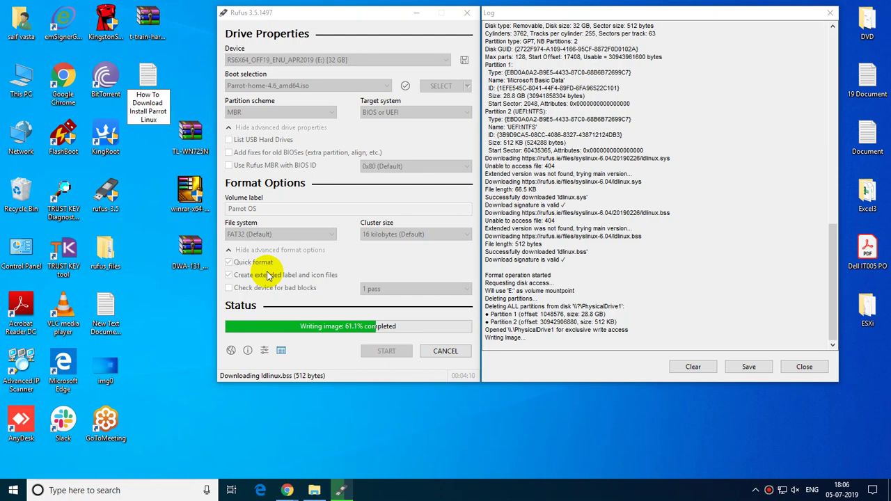
{"action": "key", "text": "Return"}
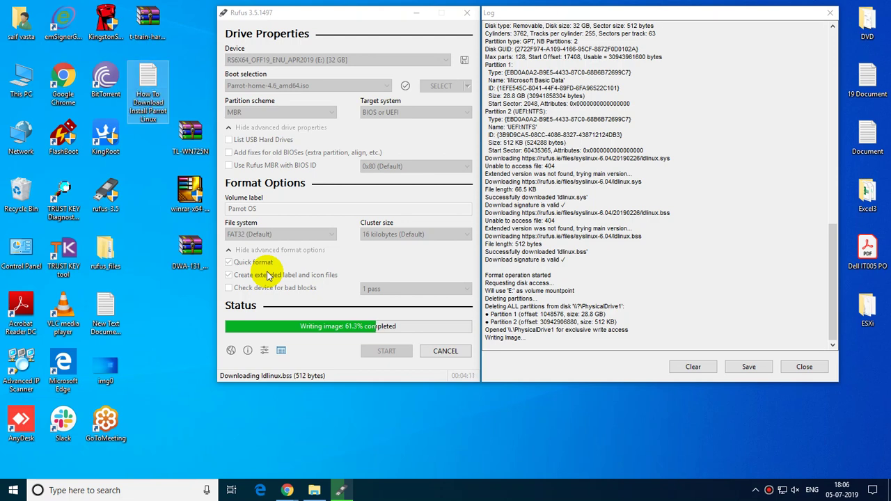
{"action": "left_click", "coordinate": [148, 90]}
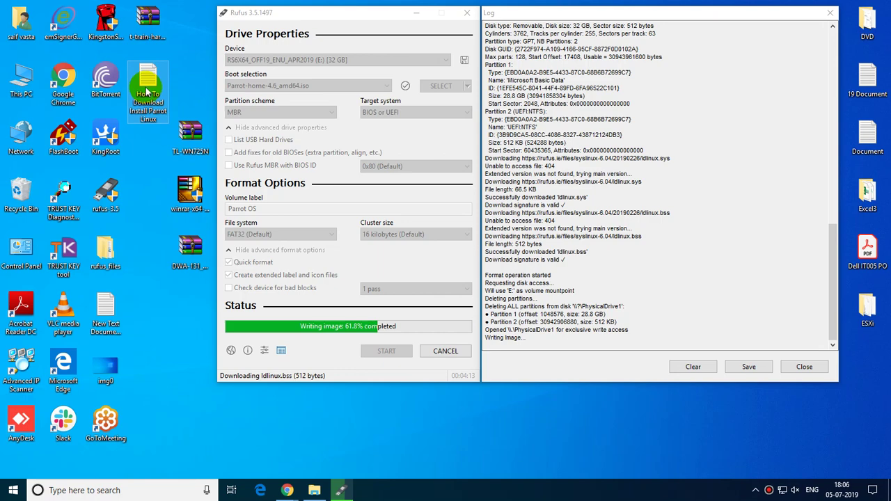
{"action": "double_click", "coordinate": [147, 90]}
Copy the Parrot OS home page title into the notes via a temporary bookmark and add a "===" separator below it.
{"action": "mouse_move", "coordinate": [287, 490]}
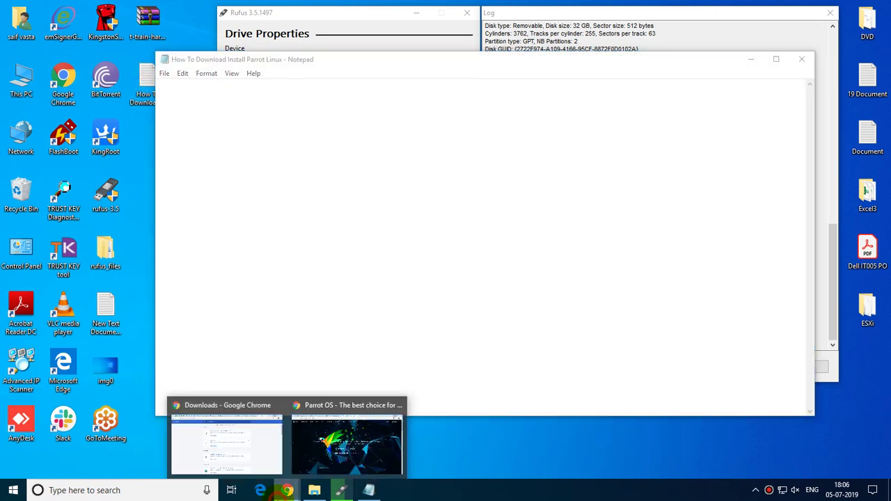
{"action": "left_click", "coordinate": [347, 442]}
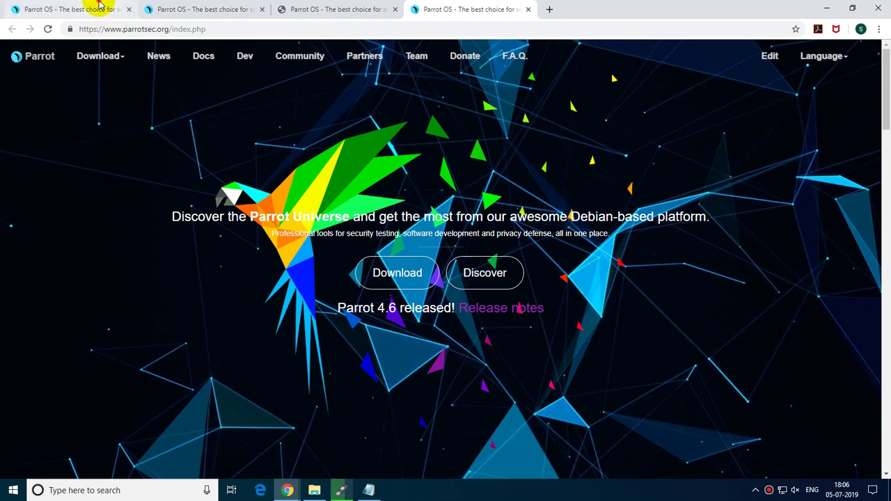
{"action": "left_click", "coordinate": [99, 5]}
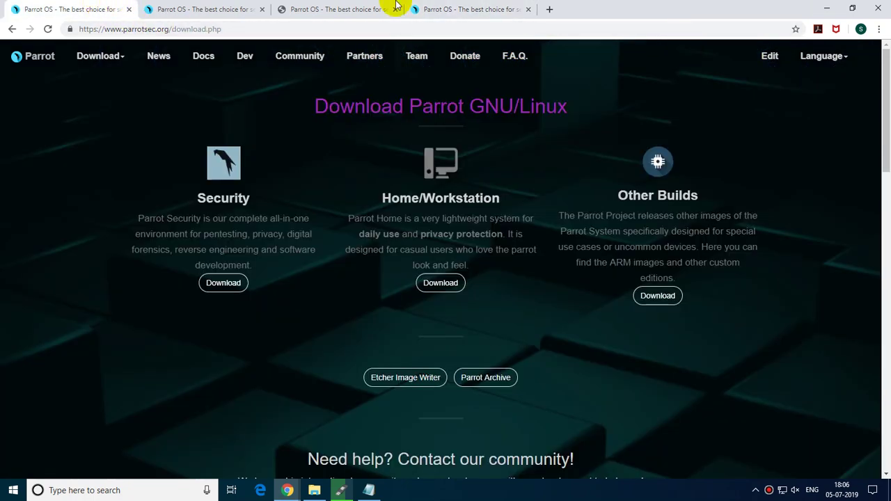
{"action": "left_click", "coordinate": [461, 7]}
{"action": "left_click", "coordinate": [795, 28]}
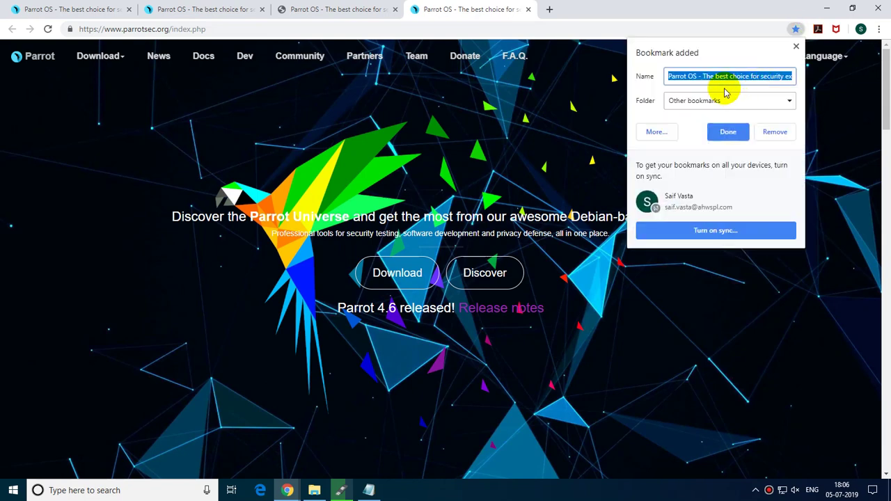
{"action": "left_click", "coordinate": [770, 133]}
{"action": "left_click", "coordinate": [826, 9]}
{"action": "left_click", "coordinate": [348, 119]}
{"action": "type", "text": "Parrot OS - The best choice for security experts, developers and crypto-addicted people."}
{"action": "key", "text": "Return"}
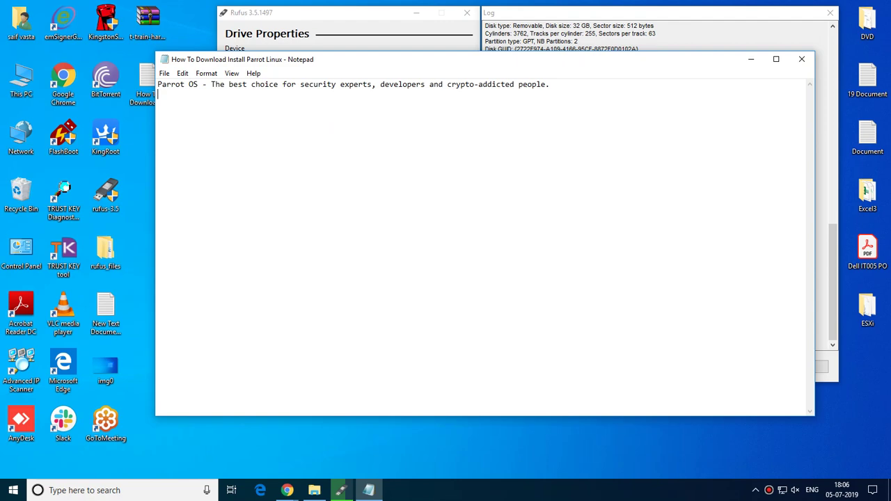
{"action": "key", "text": "Return"}
{"action": "type", "text": "---"}
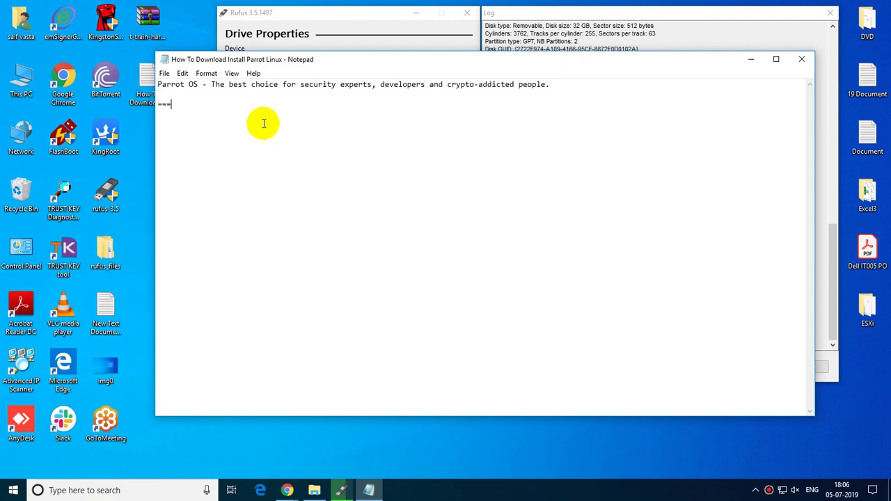
{"action": "key", "text": "alt+Tab"}
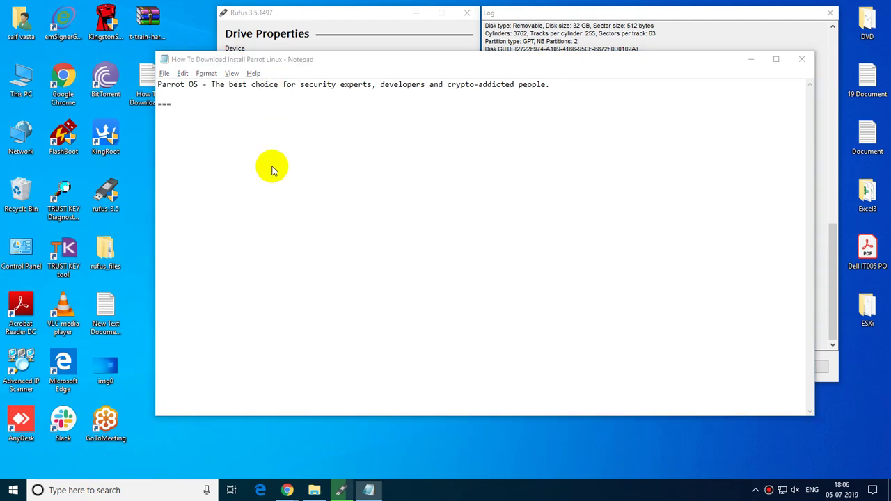
{"action": "left_click", "coordinate": [382, 28]}
{"action": "key", "text": "ctrl+c"}
{"action": "key", "text": "BackSpace"}
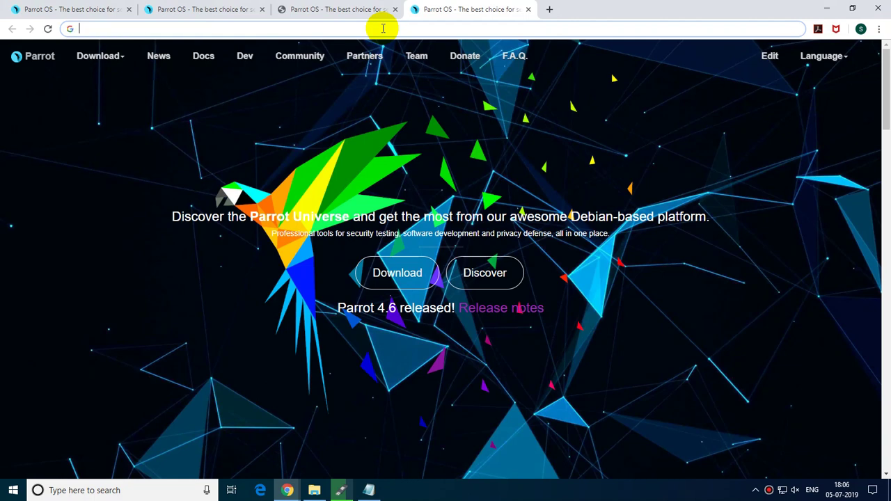
{"action": "left_click", "coordinate": [527, 9]}
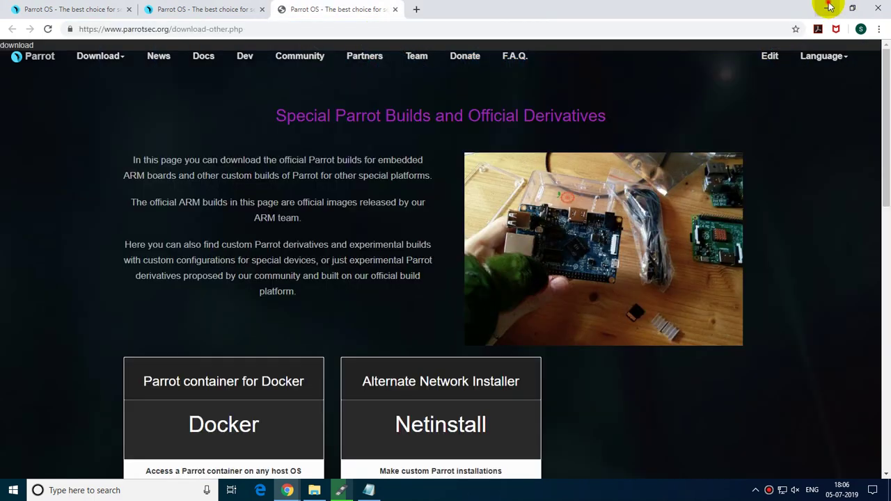
{"action": "left_click", "coordinate": [829, 8]}
{"action": "key", "text": "ctrl+v"}
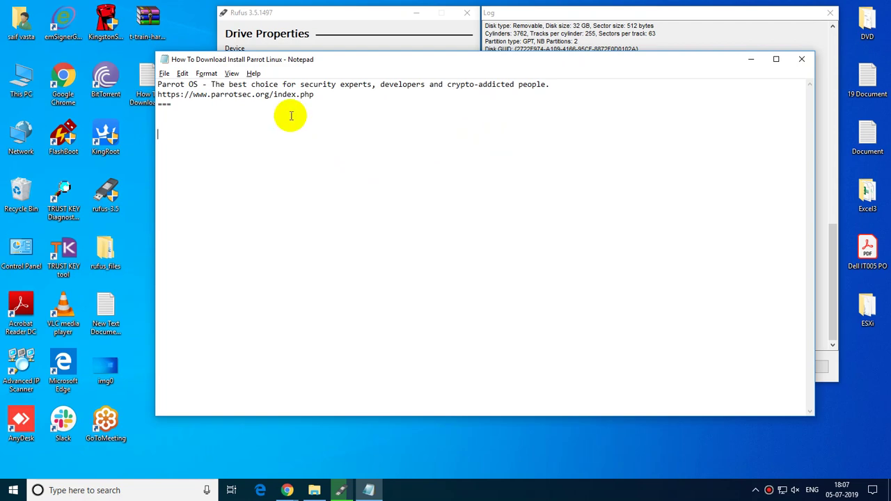
Copy the title of the Download Parrot GNU/Linux page into the notes below the separator, removing the temporary bookmark.
{"action": "key", "text": "alt+Tab"}
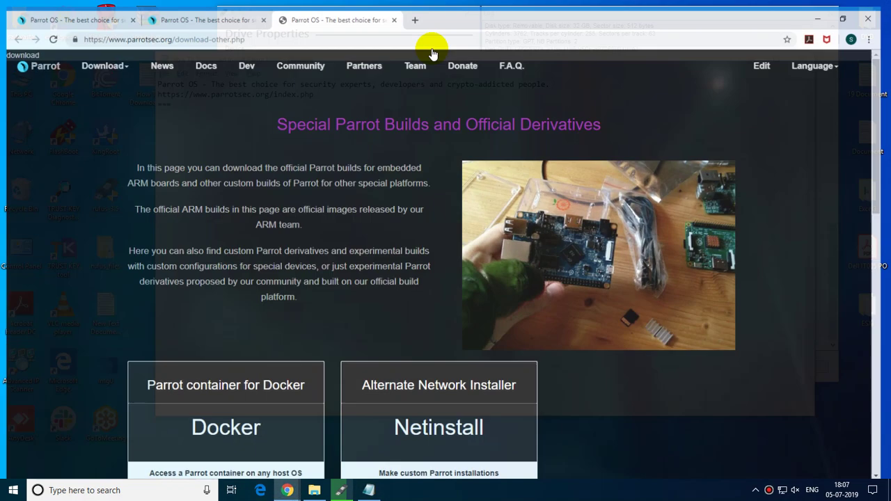
{"action": "left_click", "coordinate": [70, 8]}
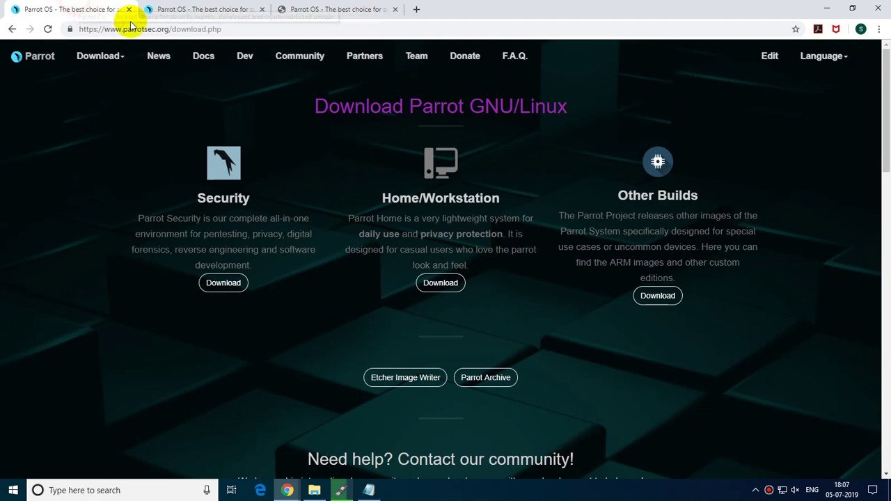
{"action": "left_click", "coordinate": [795, 29]}
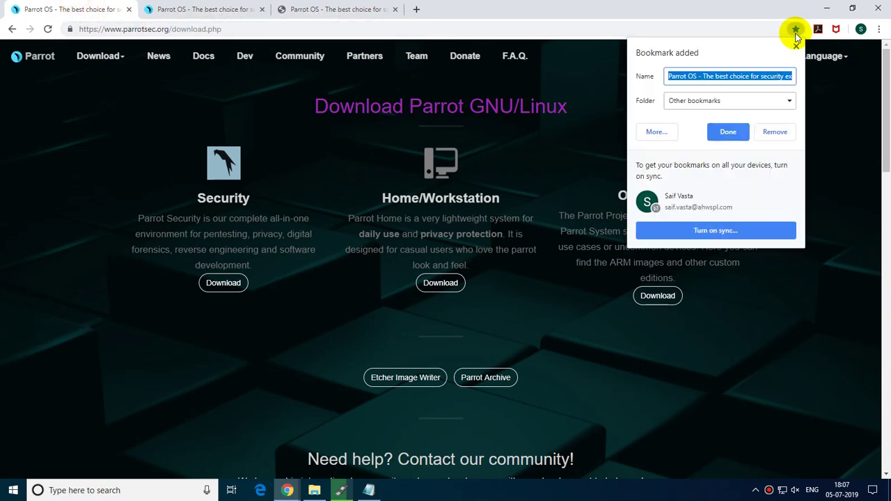
{"action": "left_click", "coordinate": [775, 132]}
{"action": "left_click", "coordinate": [826, 8]}
{"action": "type", "text": "Parrot OS - The best choice for security experts, developers and crypto-addicted people."}
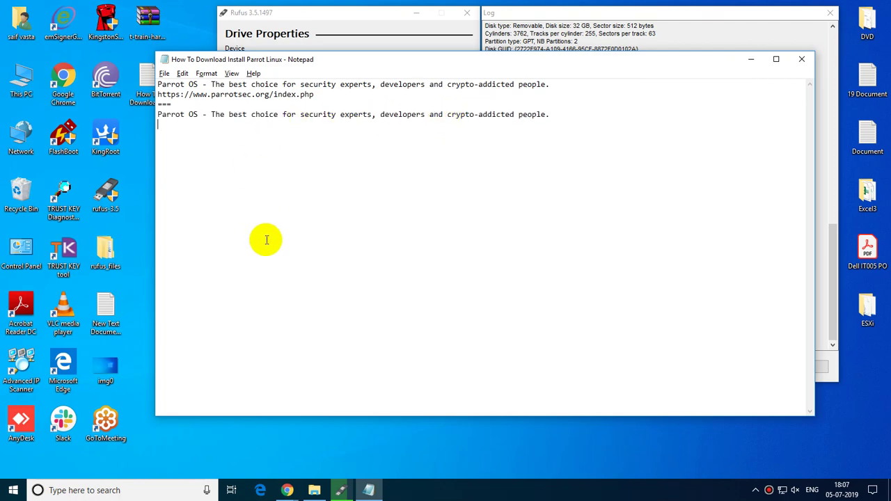
{"action": "key", "text": "alt+Tab"}
{"action": "left_click", "coordinate": [151, 29]}
{"action": "key", "text": "ctrl+c"}
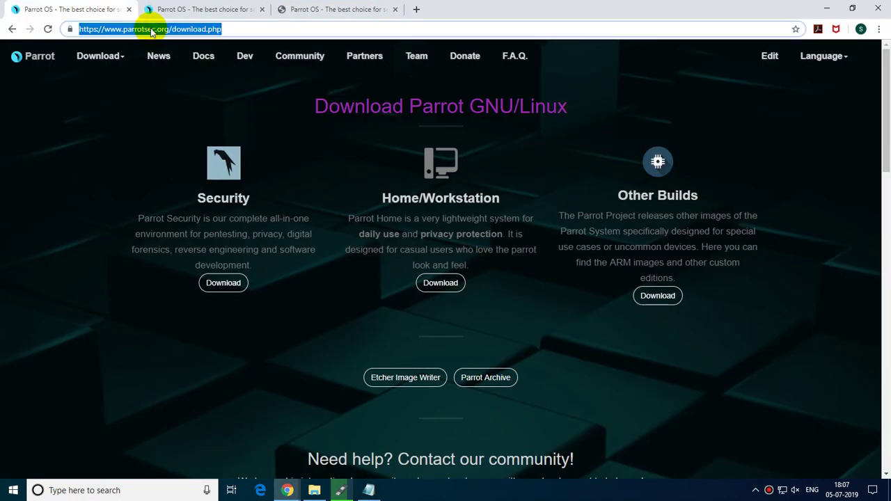
{"action": "left_click", "coordinate": [129, 9]}
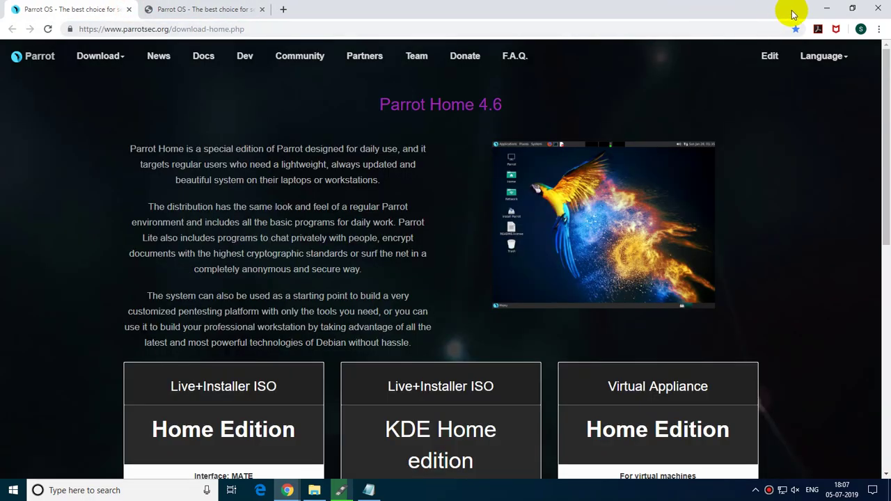
{"action": "left_click", "coordinate": [826, 7]}
{"action": "key", "text": "Return"}
{"action": "key", "text": "ctrl+v"}
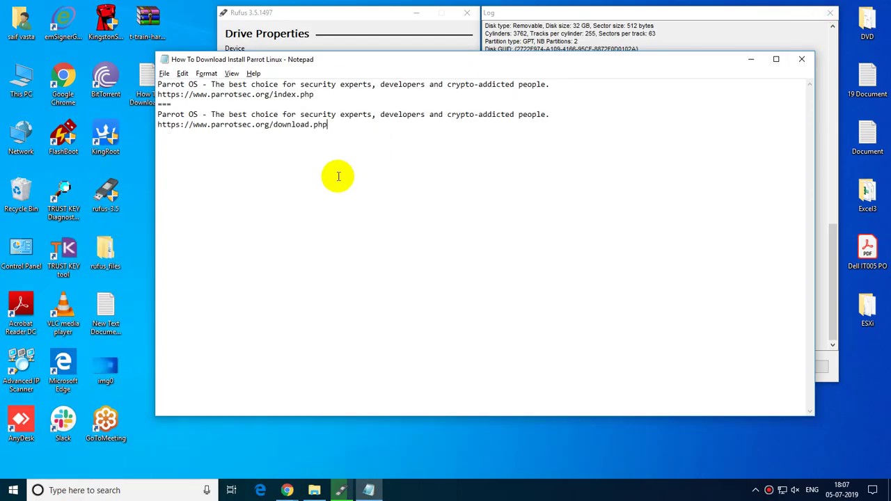
{"action": "key", "text": "Return"}
{"action": "type", "text": "==="}
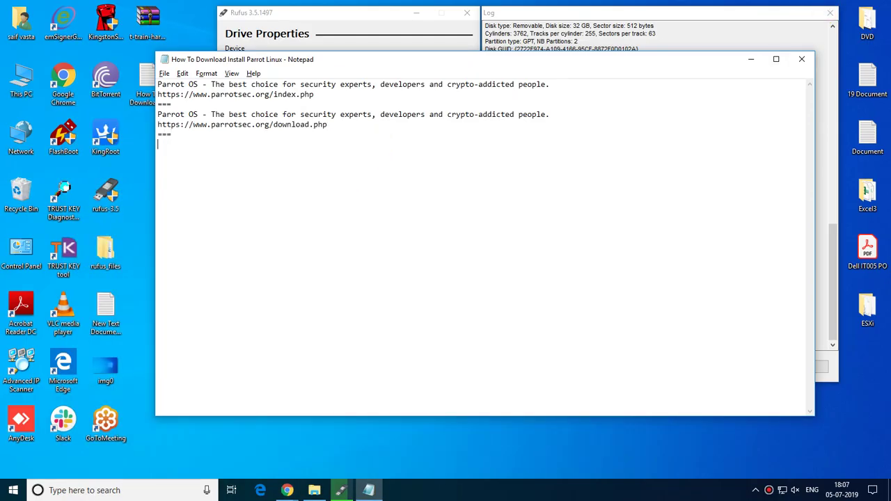
Remove the existing bookmark of the Parrot Home 4.6 download page.
{"action": "key", "text": "alt+Tab"}
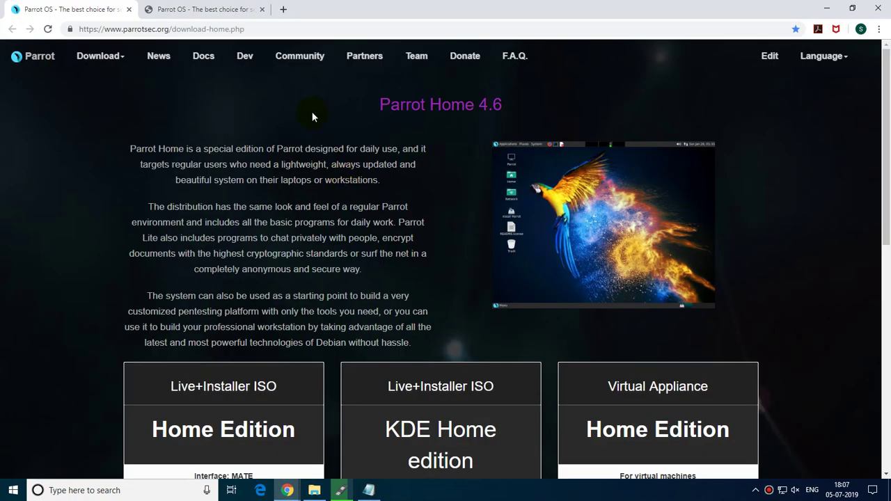
{"action": "left_click", "coordinate": [828, 8]}
{"action": "key", "text": "alt+Tab"}
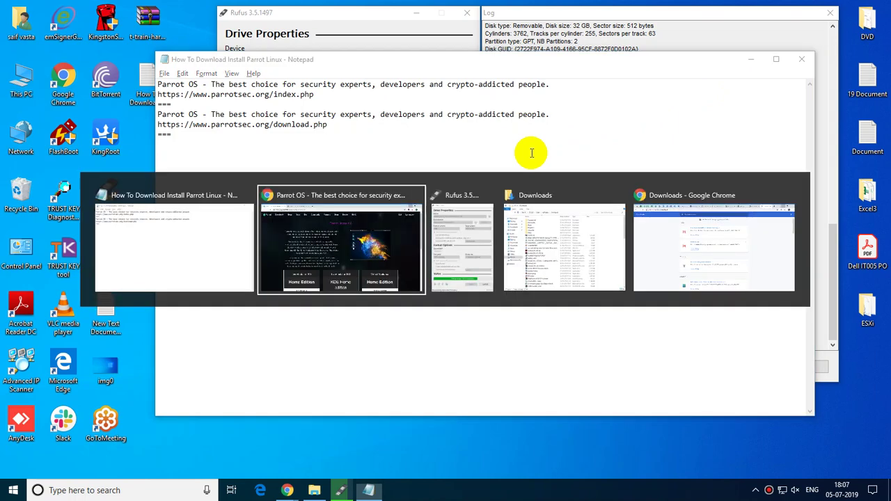
{"action": "left_click", "coordinate": [795, 31]}
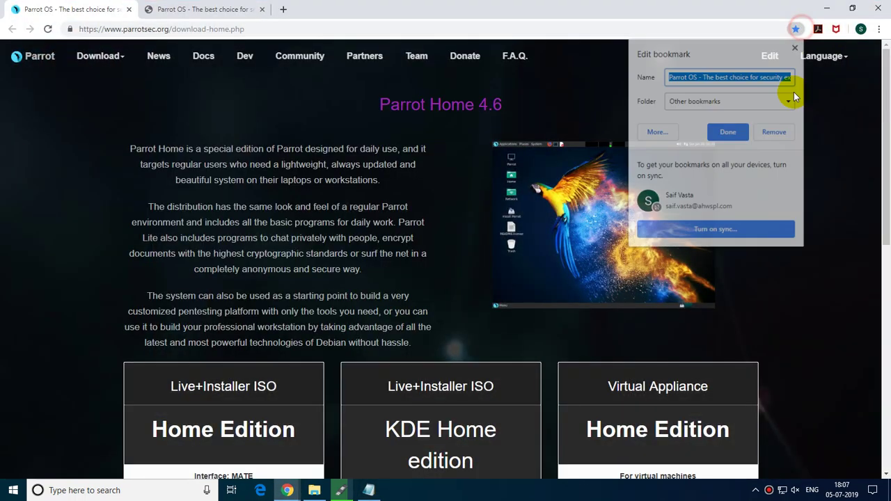
{"action": "left_click", "coordinate": [783, 130]}
{"action": "left_click", "coordinate": [828, 8]}
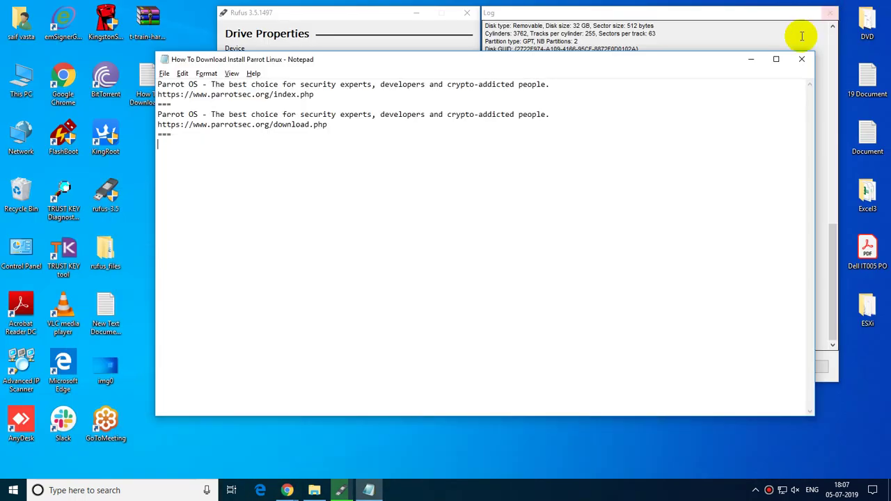
{"action": "key", "text": "alt+Tab"}
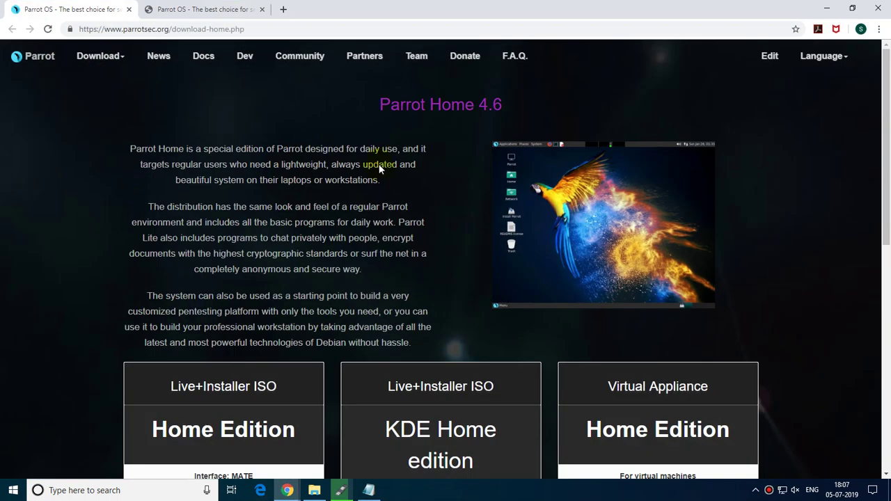
Minimize the Parrot OS browser window and close the Notepad notes, leaving Rufus in view.
{"action": "key", "text": "alt+Tab"}
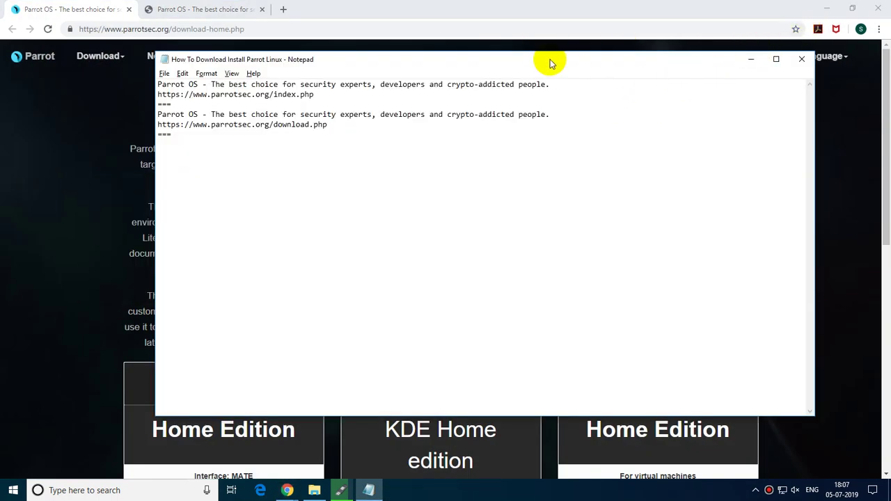
{"action": "left_click_drag", "start_coordinate": [549, 59], "coordinate": [546, 109]}
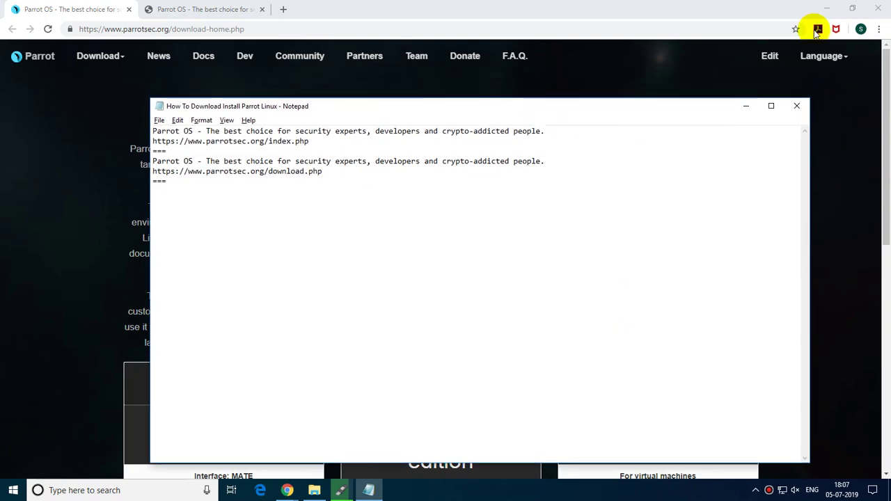
{"action": "left_click", "coordinate": [825, 7]}
{"action": "left_click", "coordinate": [745, 106]}
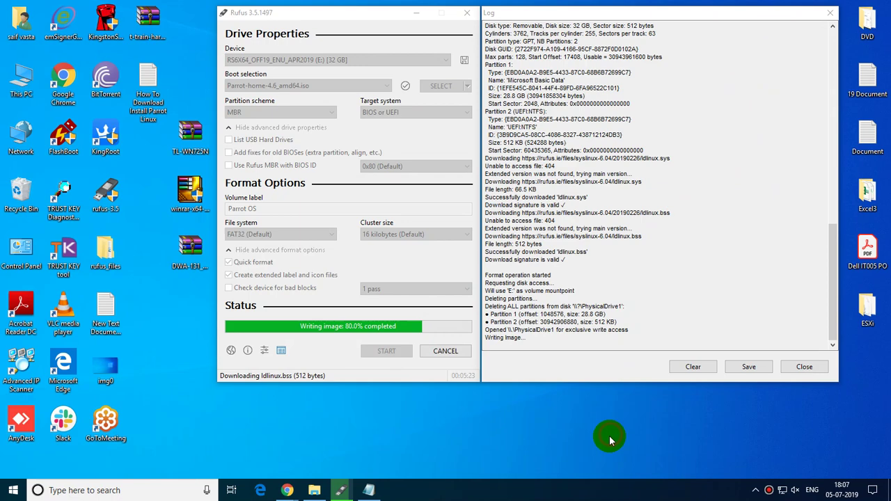
{"action": "left_click", "coordinate": [368, 488]}
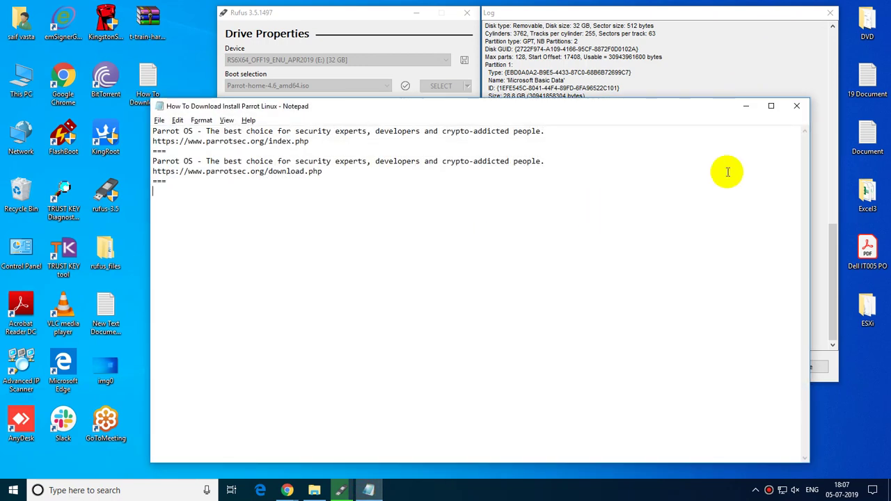
{"action": "left_click", "coordinate": [797, 104]}
{"action": "left_click", "coordinate": [507, 410]}
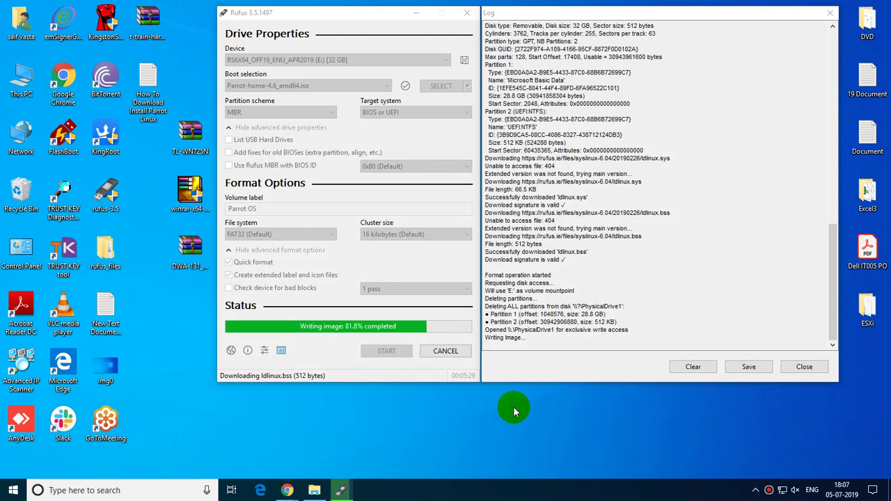
Copy the complete Rufus log to the clipboard once the image is written, closing the log and Rufus.
{"action": "left_click", "coordinate": [439, 427]}
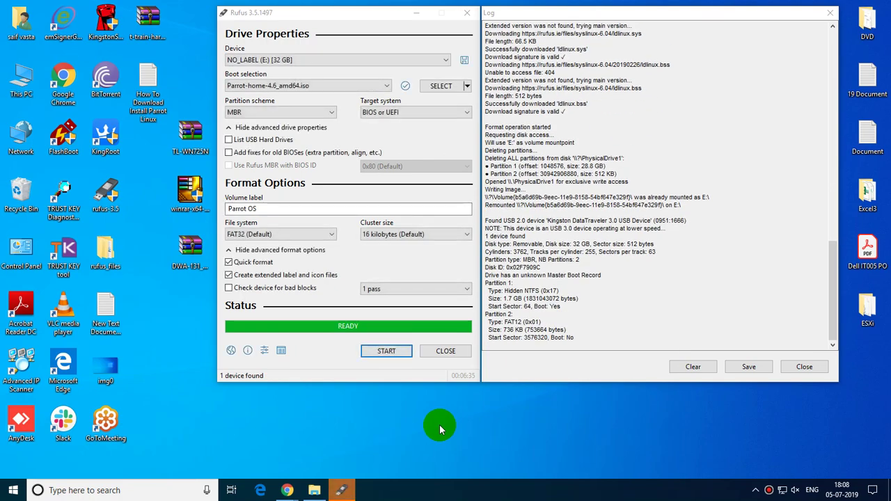
{"action": "left_click_drag", "start_coordinate": [831, 306], "coordinate": [821, 100]}
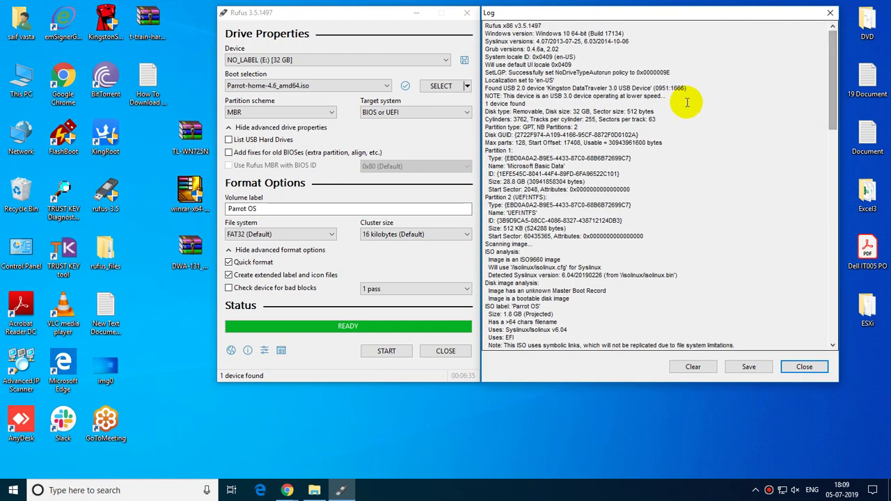
{"action": "left_click_drag", "start_coordinate": [485, 25], "coordinate": [679, 348]}
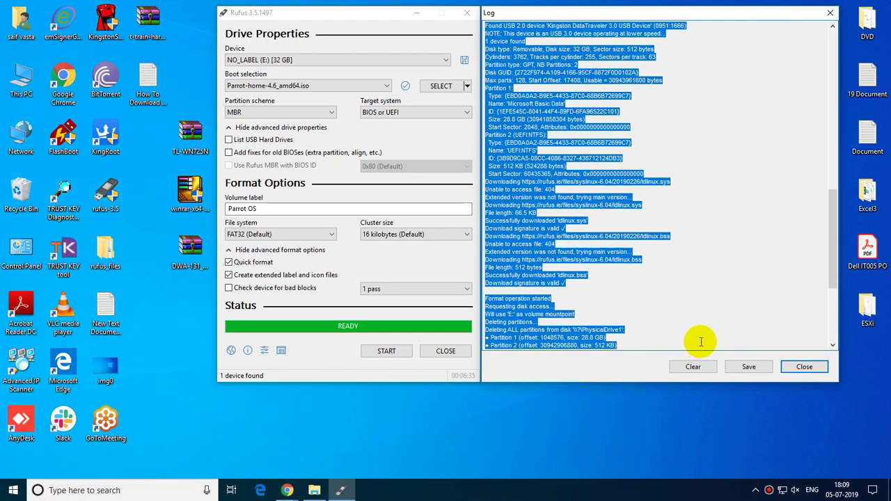
{"action": "scroll", "coordinate": [781, 311], "scroll_direction": "down", "scroll_amount": 8}
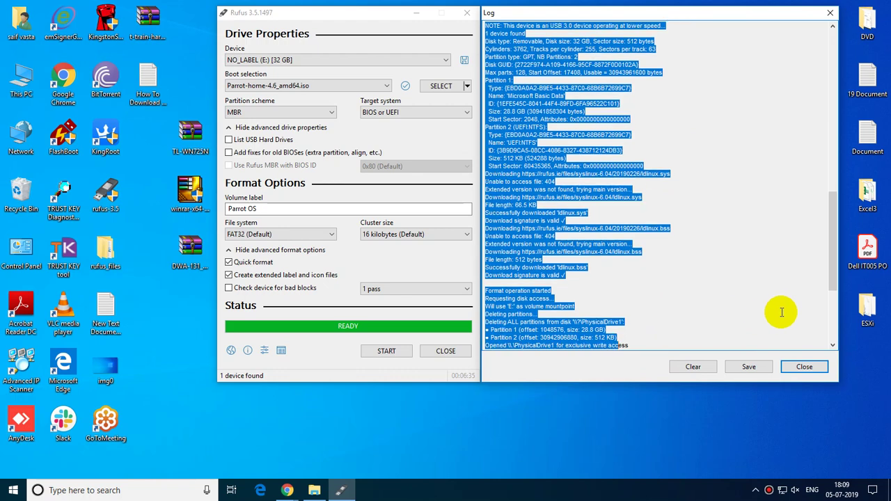
{"action": "right_click", "coordinate": [550, 298]}
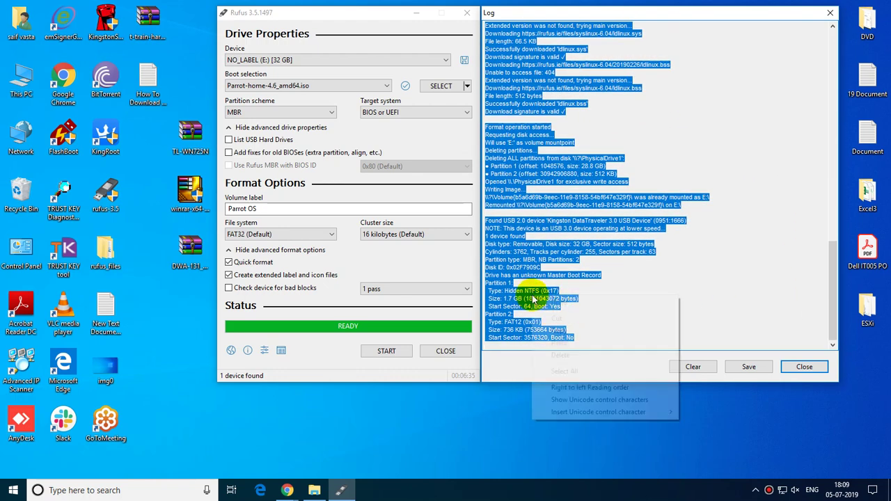
{"action": "left_click", "coordinate": [567, 329]}
{"action": "left_click", "coordinate": [805, 369]}
{"action": "left_click", "coordinate": [459, 350]}
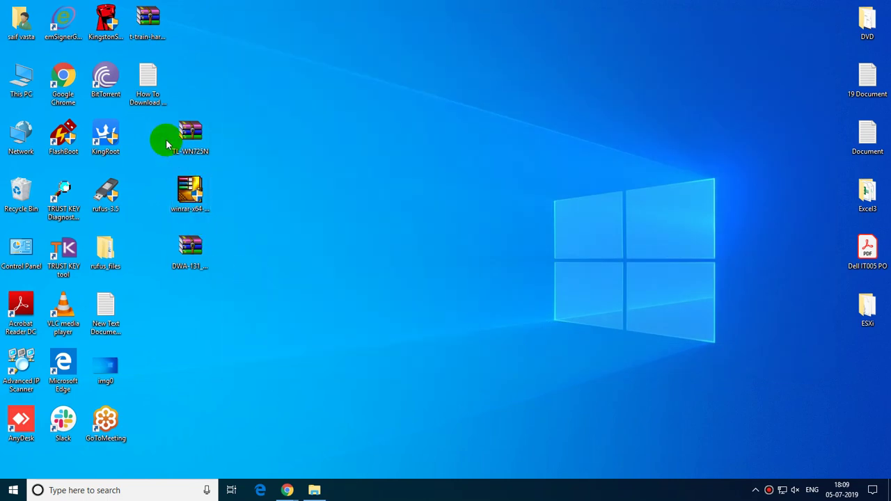
Paste the Rufus log below the last "===" separator in the How To Download Install Parrot Linux notes, leaving blank lines between, and put the notes away.
{"action": "double_click", "coordinate": [147, 87]}
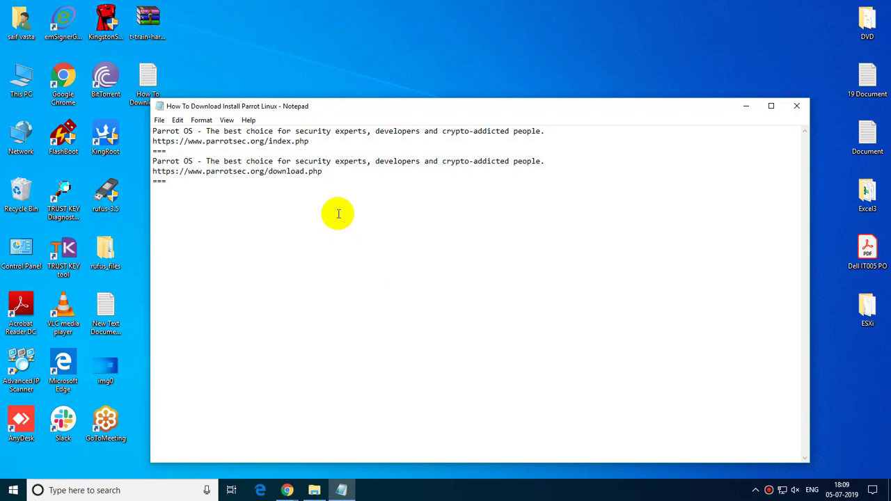
{"action": "key", "text": "Return"}
{"action": "key", "text": "ctrl+v"}
{"action": "scroll", "coordinate": [348, 257], "scroll_direction": "up", "scroll_amount": 15}
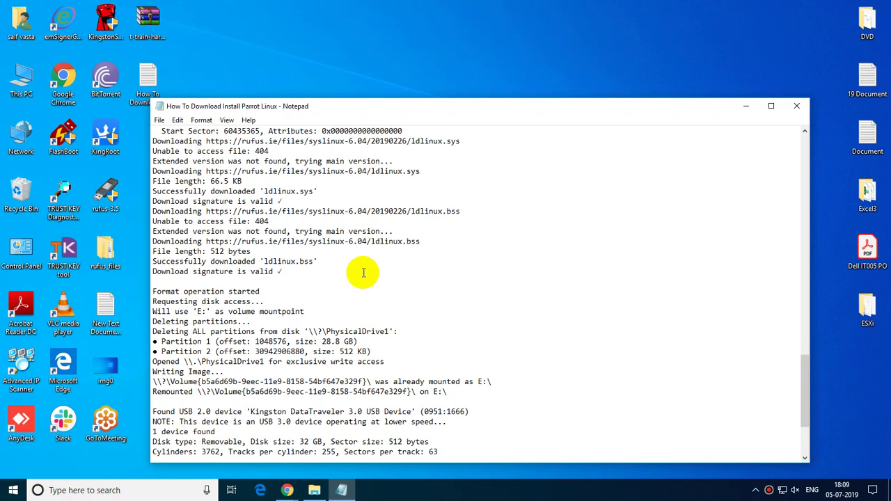
{"action": "scroll", "coordinate": [362, 275], "scroll_direction": "up", "scroll_amount": 10}
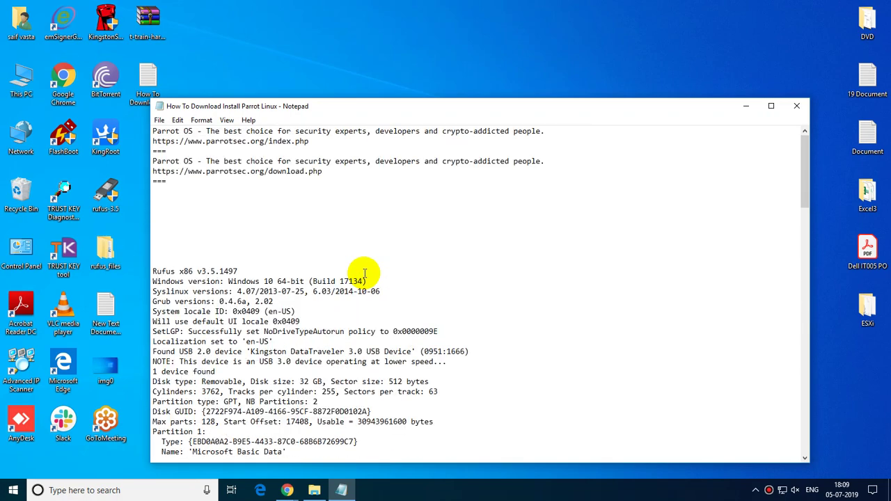
{"action": "left_click", "coordinate": [181, 195]}
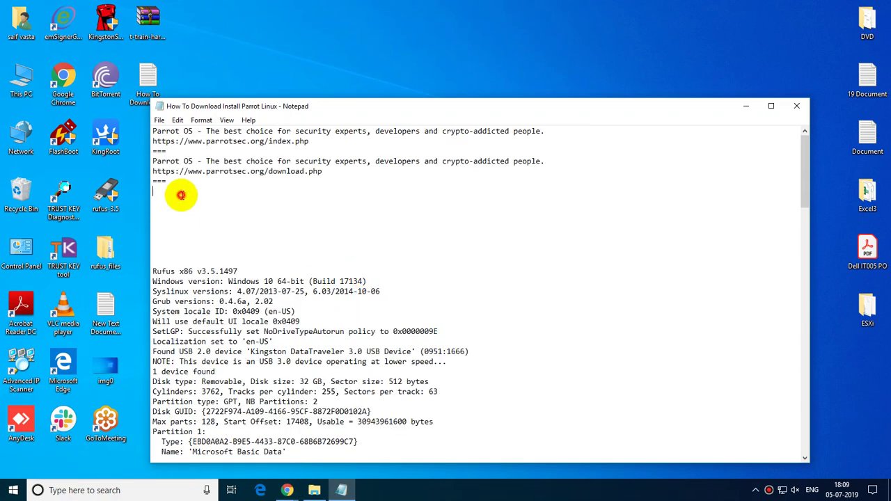
{"action": "left_click", "coordinate": [745, 106]}
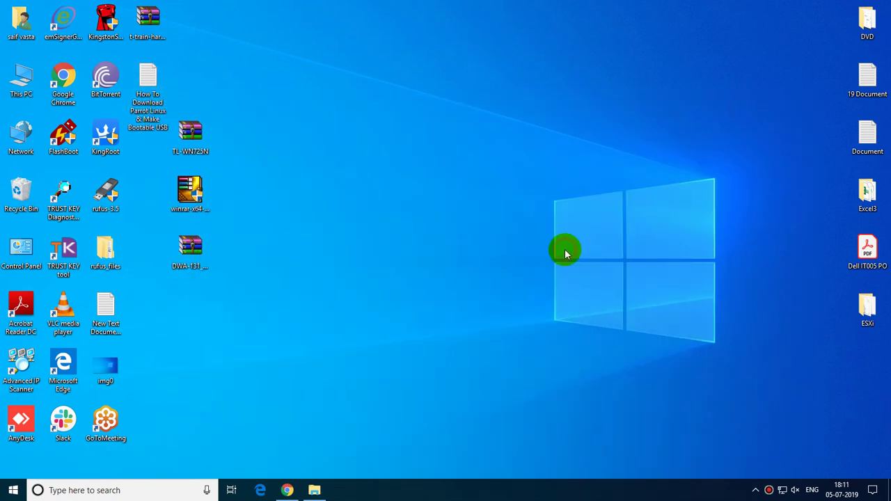
Review the How To Download Parrot Linux & Make Bootable USB notes in a full-size window and close them.
{"action": "double_click", "coordinate": [147, 90]}
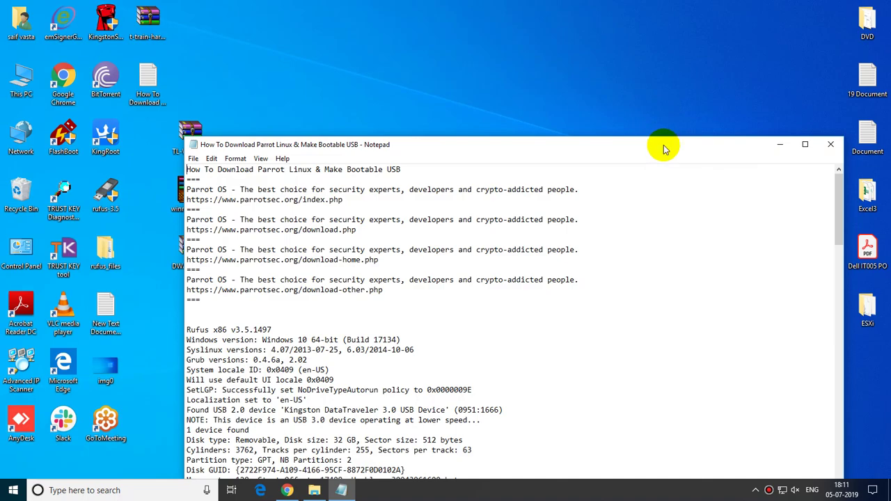
{"action": "double_click", "coordinate": [664, 148]}
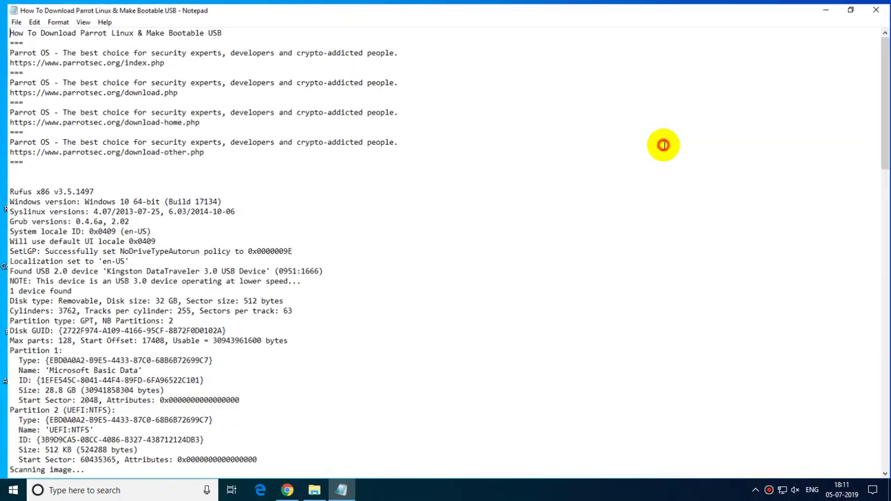
{"action": "mouse_move", "coordinate": [886, 77]}
{"action": "left_mouse_down"}
{"action": "mouse_move", "coordinate": [884, 393]}
{"action": "mouse_move", "coordinate": [884, 79]}
{"action": "left_mouse_up"}
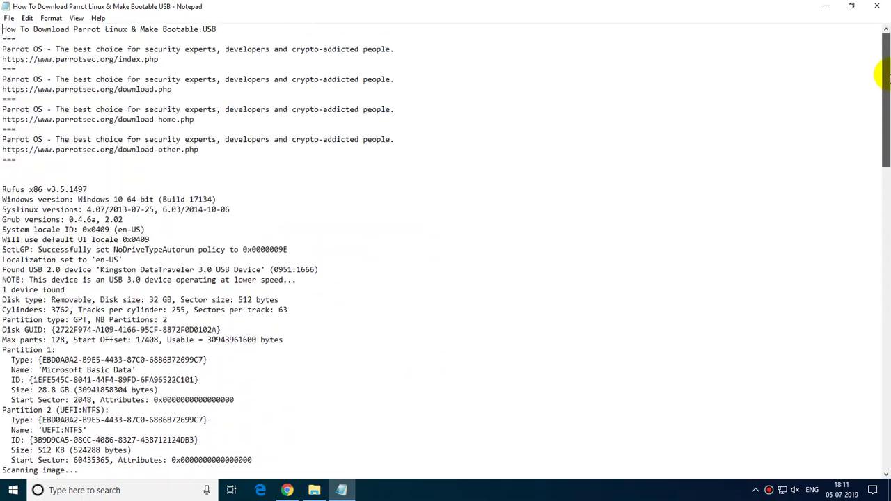
{"action": "left_click", "coordinate": [876, 6]}
Open This PC in a full-size window and check the actions and safe-removal options for USB Drive (E:).
{"action": "double_click", "coordinate": [18, 79]}
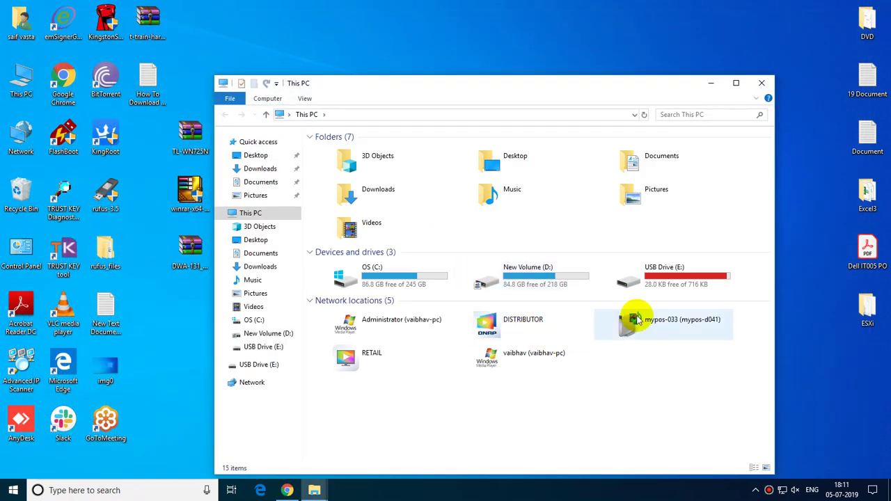
{"action": "left_click", "coordinate": [737, 83]}
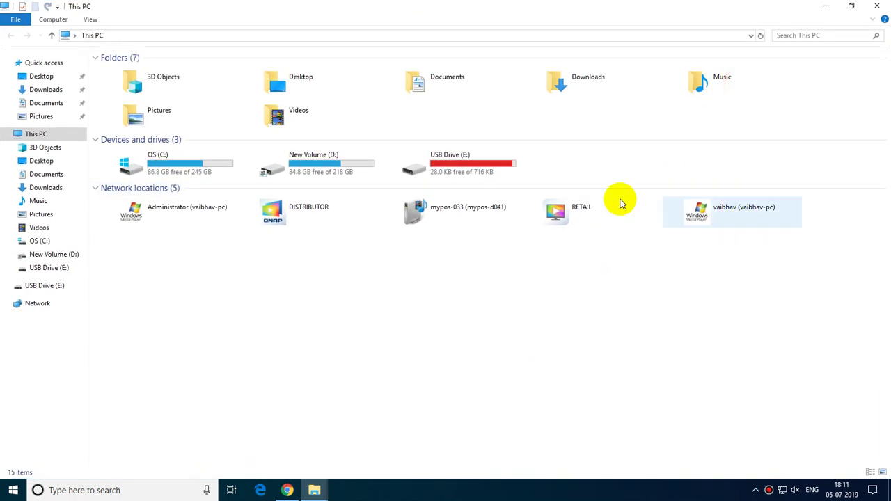
{"action": "left_click", "coordinate": [415, 161]}
{"action": "right_click", "coordinate": [414, 159]}
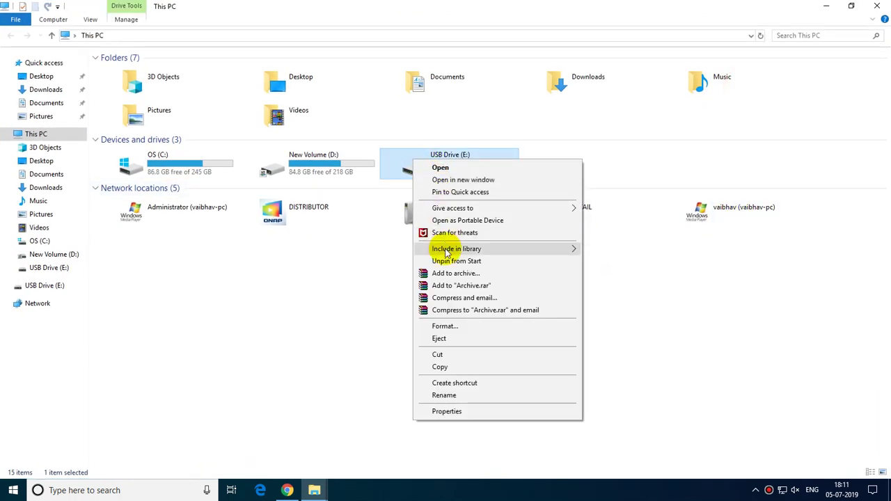
{"action": "left_click", "coordinate": [742, 377]}
{"action": "left_click", "coordinate": [755, 487]}
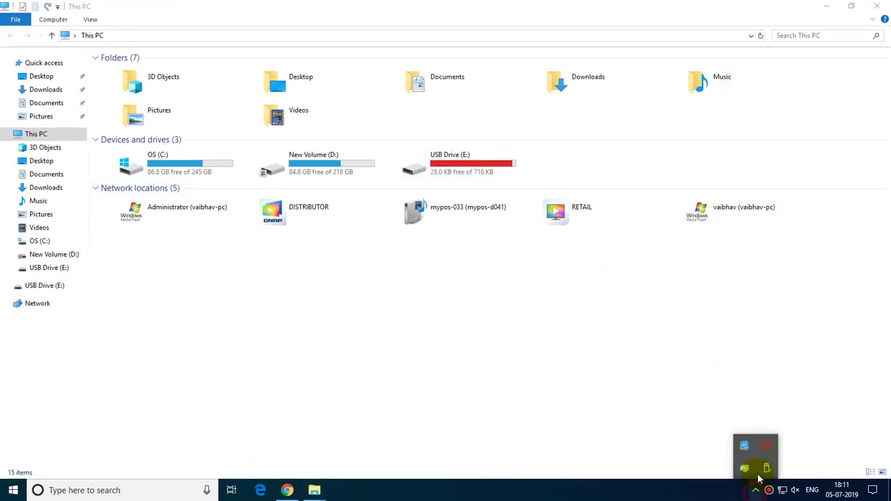
{"action": "left_click", "coordinate": [765, 471]}
{"action": "left_click", "coordinate": [775, 447]}
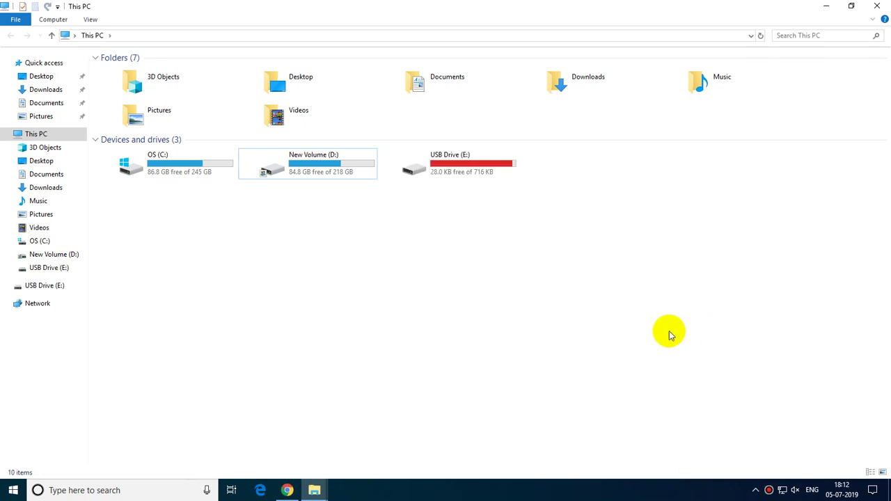
Open Disk Management through the Run dialog in a full-size window, minimizing the This PC window.
{"action": "key", "text": "super+r"}
{"action": "type", "text": "d"}
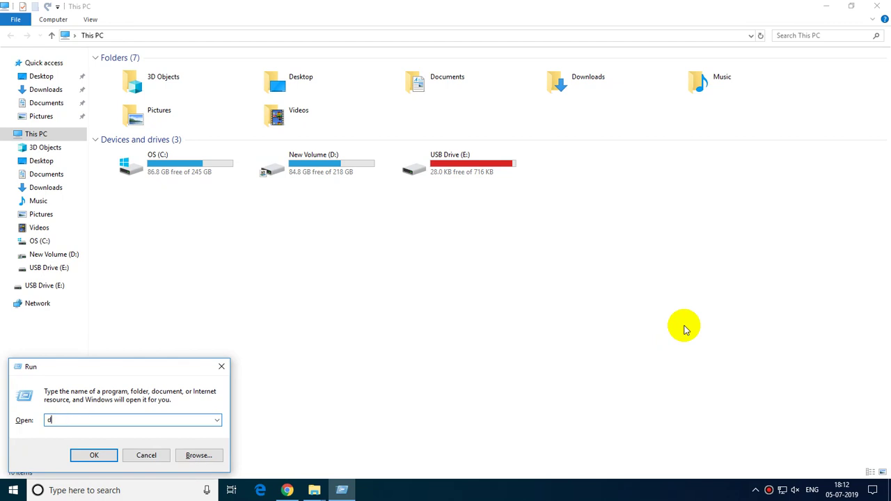
{"action": "type", "text": "is"}
{"action": "key", "text": "Down"}
{"action": "key", "text": "Return"}
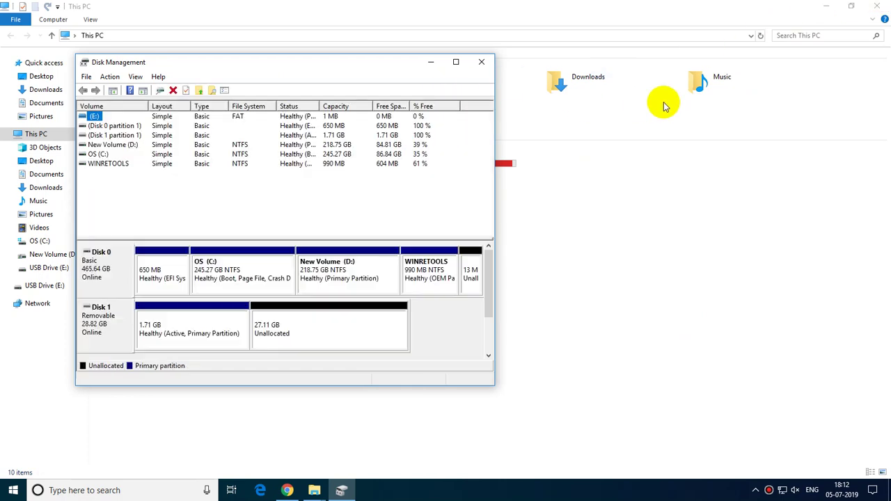
{"action": "left_click", "coordinate": [826, 7]}
{"action": "left_click", "coordinate": [455, 62]}
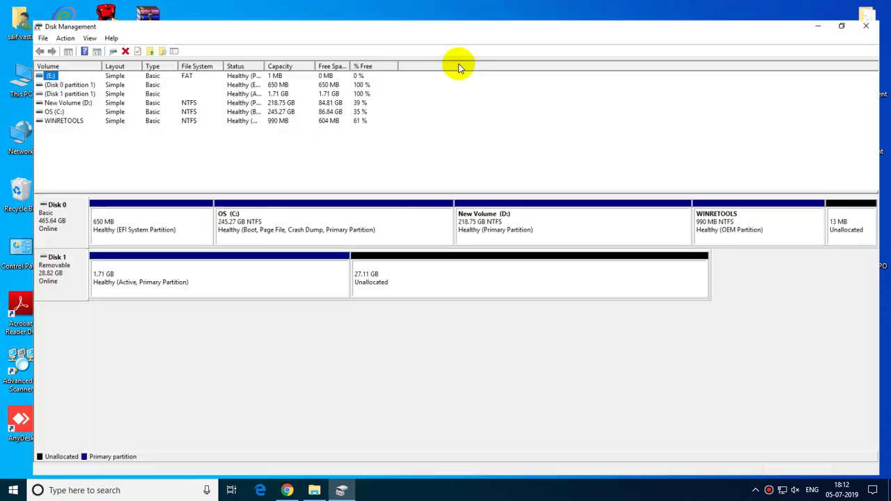
Examine the active primary partition and the unallocated space on removable Disk 1, closing Disk Management when done.
{"action": "left_click", "coordinate": [451, 277]}
{"action": "left_click", "coordinate": [267, 278]}
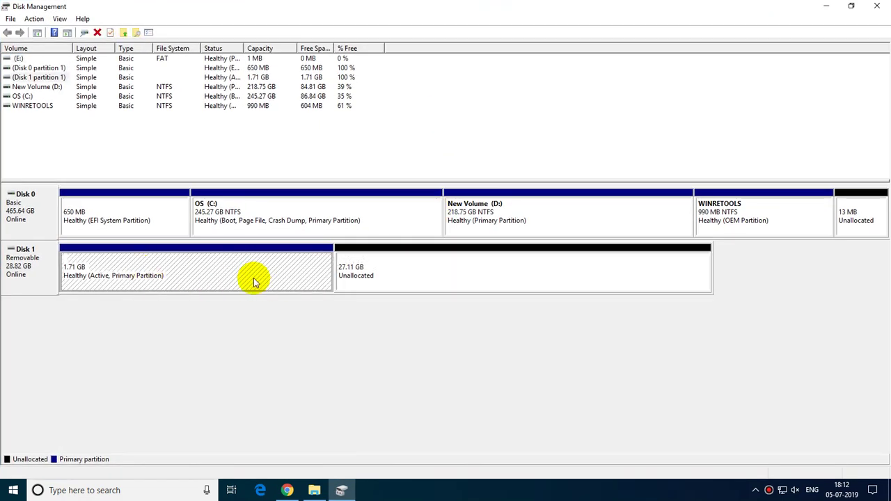
{"action": "left_click", "coordinate": [453, 270]}
{"action": "left_click", "coordinate": [878, 7]}
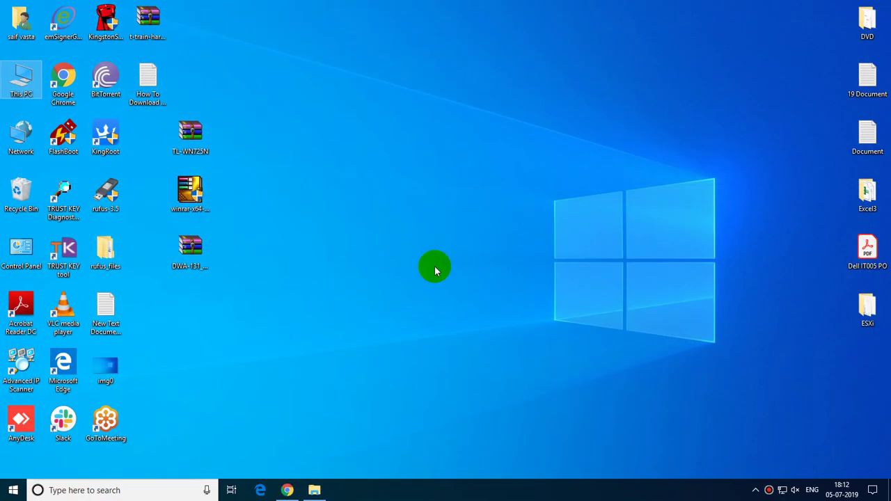
Eject USB Drive (E:) from This PC and dismiss the safe-removal notification.
{"action": "double_click", "coordinate": [17, 82]}
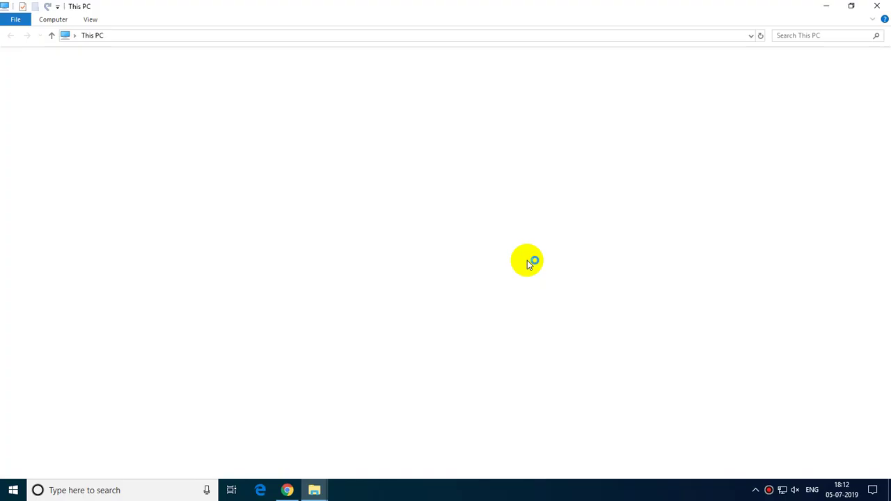
{"action": "left_click", "coordinate": [440, 173]}
{"action": "right_click", "coordinate": [439, 172]}
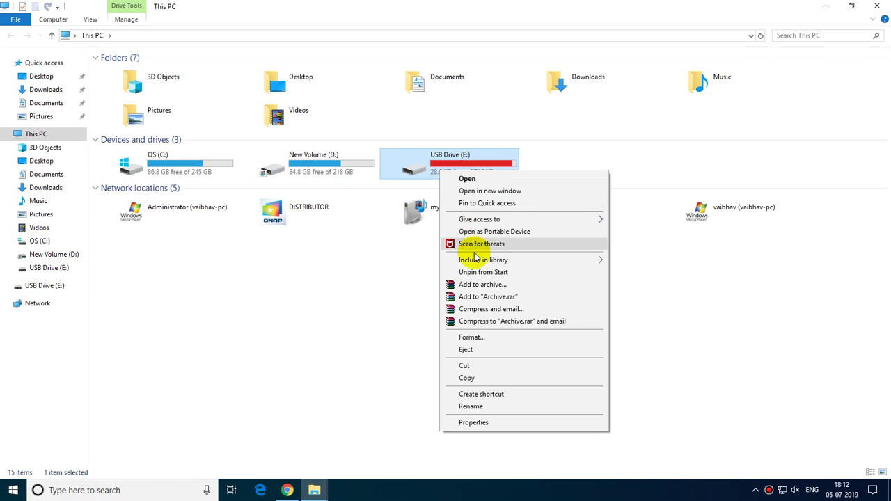
{"action": "left_click", "coordinate": [493, 343]}
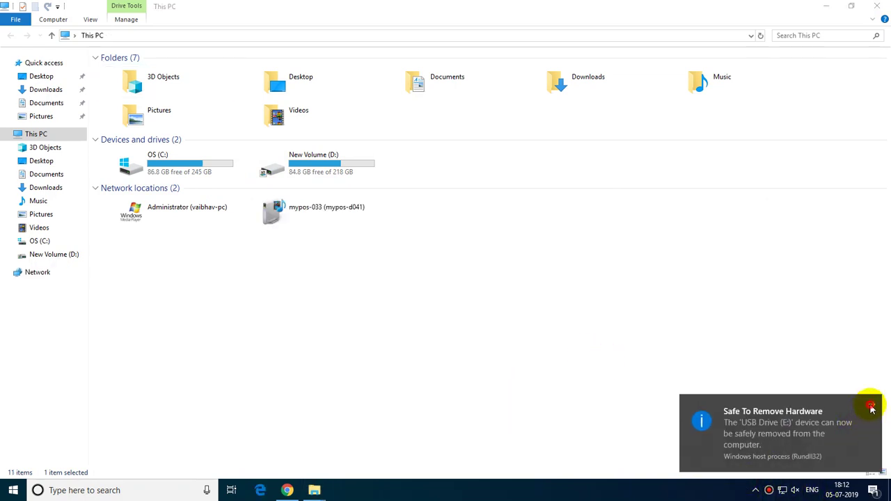
{"action": "left_click", "coordinate": [872, 404]}
Check the safe-removal options for any remaining USB device and close the This PC window.
{"action": "left_click", "coordinate": [755, 490]}
{"action": "left_click", "coordinate": [767, 470]}
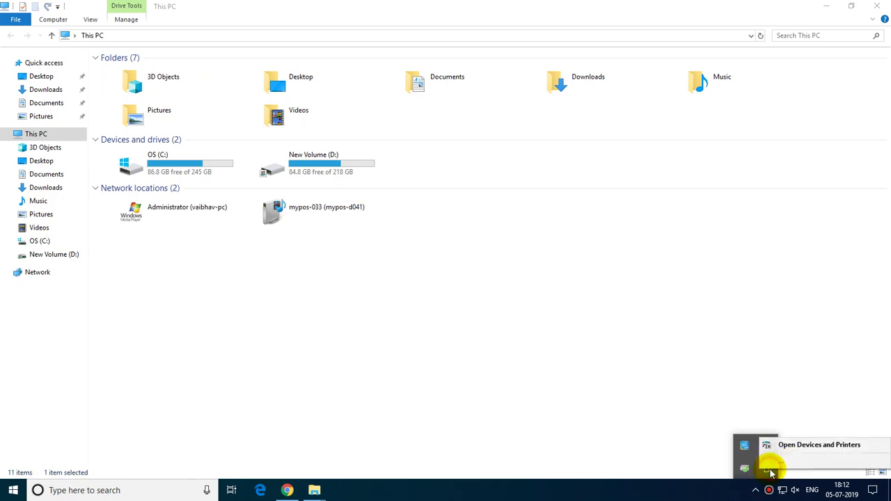
{"action": "left_click", "coordinate": [712, 322]}
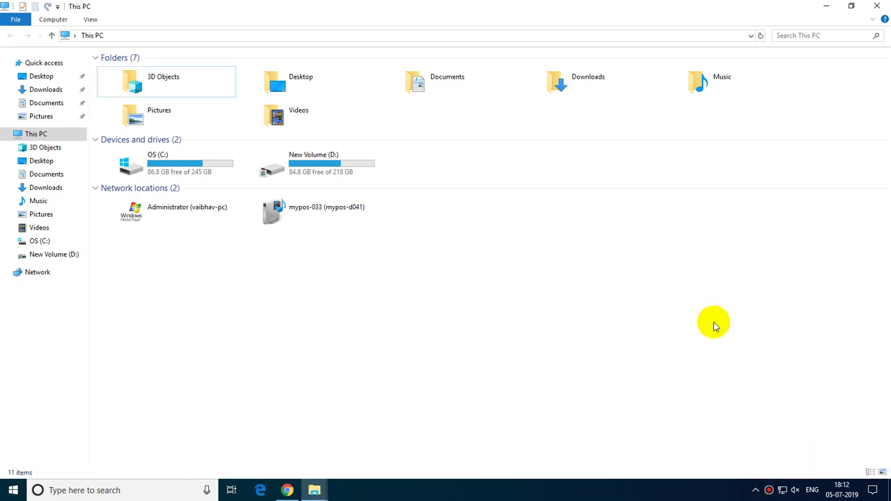
{"action": "left_click", "coordinate": [756, 489]}
{"action": "left_click", "coordinate": [639, 400]}
{"action": "left_click", "coordinate": [878, 6]}
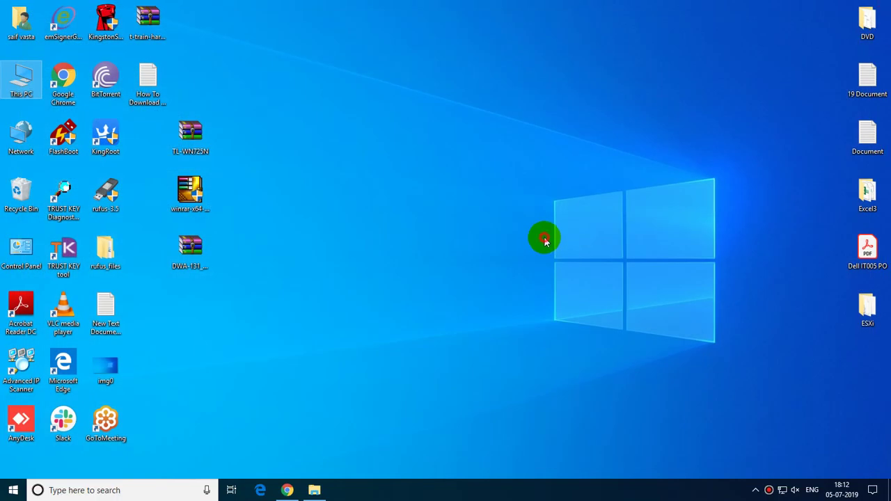